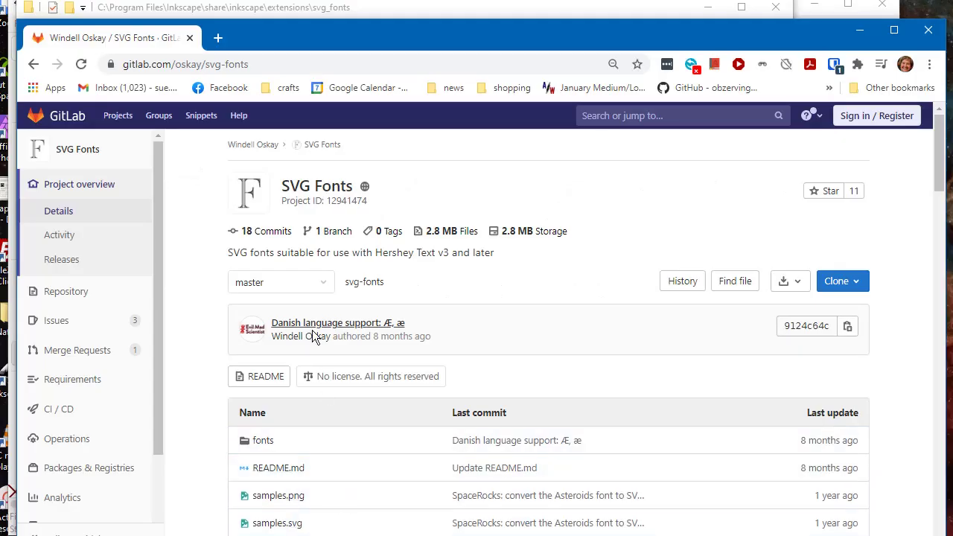
Look over the SVG Fonts project README in GitLab, then return to the project overview
{"action": "left_click_drag", "start_coordinate": [248, 64], "coordinate": [115, 54]}
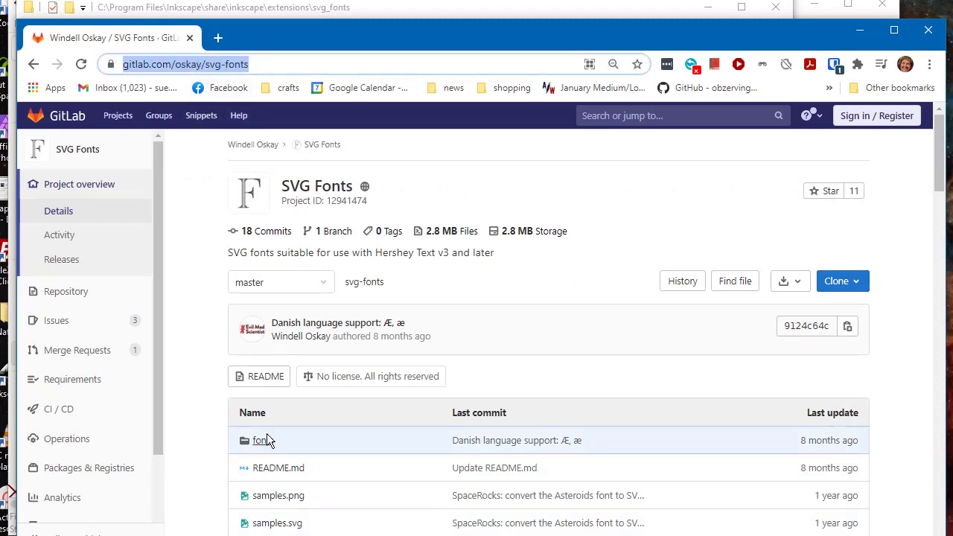
{"action": "left_click", "coordinate": [278, 469]}
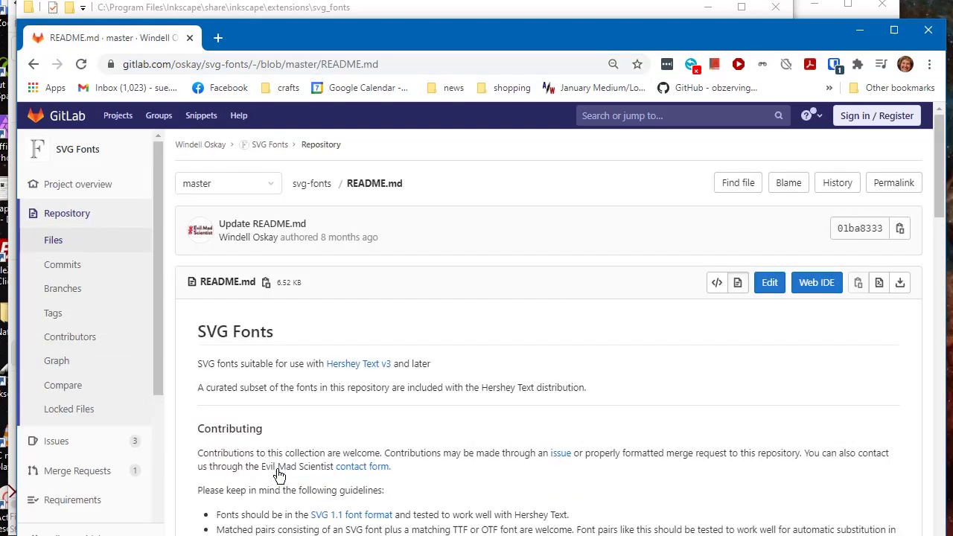
{"action": "scroll", "coordinate": [316, 429], "scroll_direction": "down", "scroll_amount": 9}
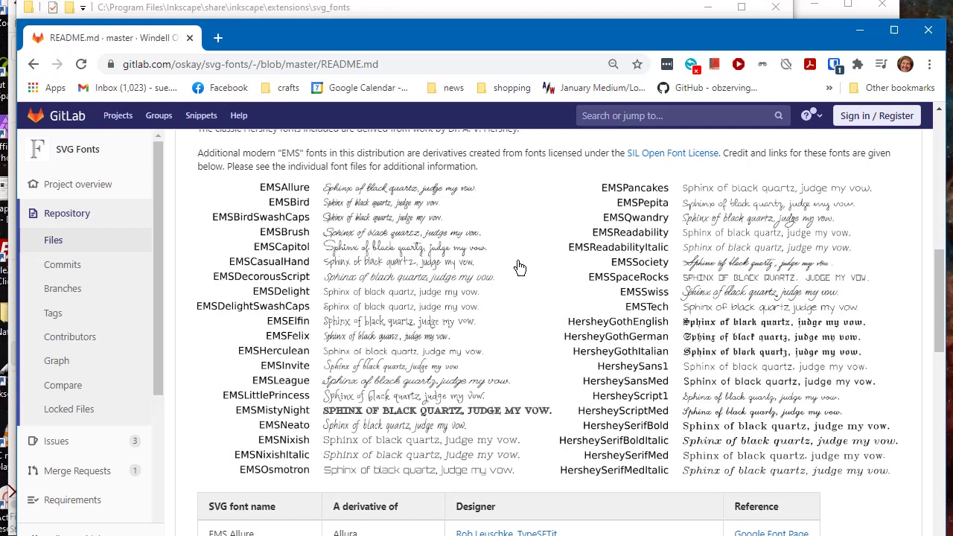
{"action": "left_click", "coordinate": [34, 65]}
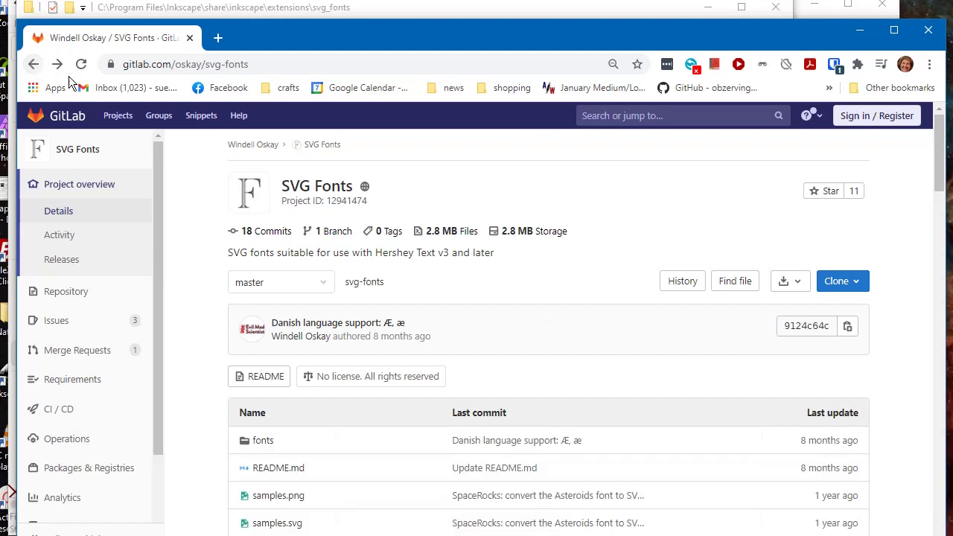
Download fonts/EMS/EMSAllure.svg into the svg_fonts folder, overwriting the existing EMSAllure.svg
{"action": "left_click", "coordinate": [263, 441]}
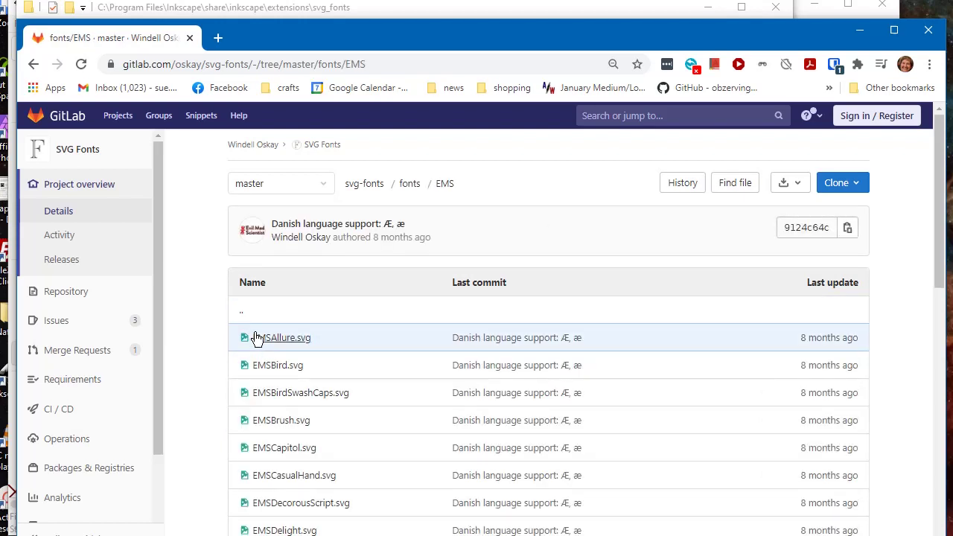
{"action": "left_click", "coordinate": [279, 342]}
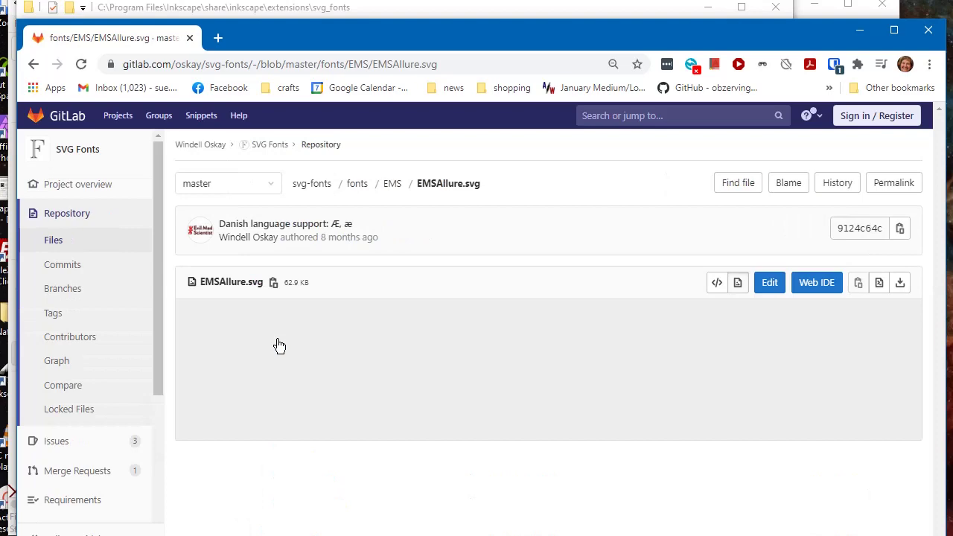
{"action": "left_click", "coordinate": [900, 284]}
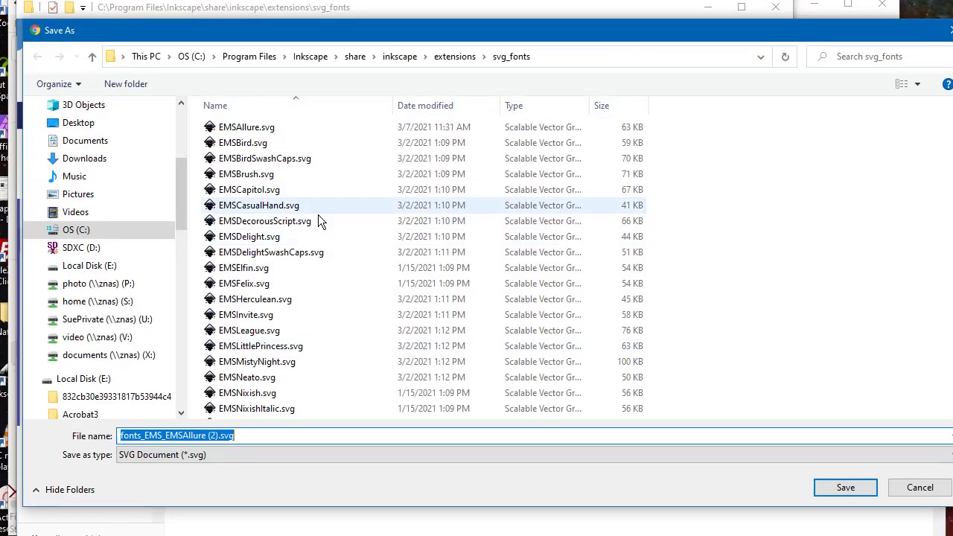
{"action": "left_click", "coordinate": [264, 128]}
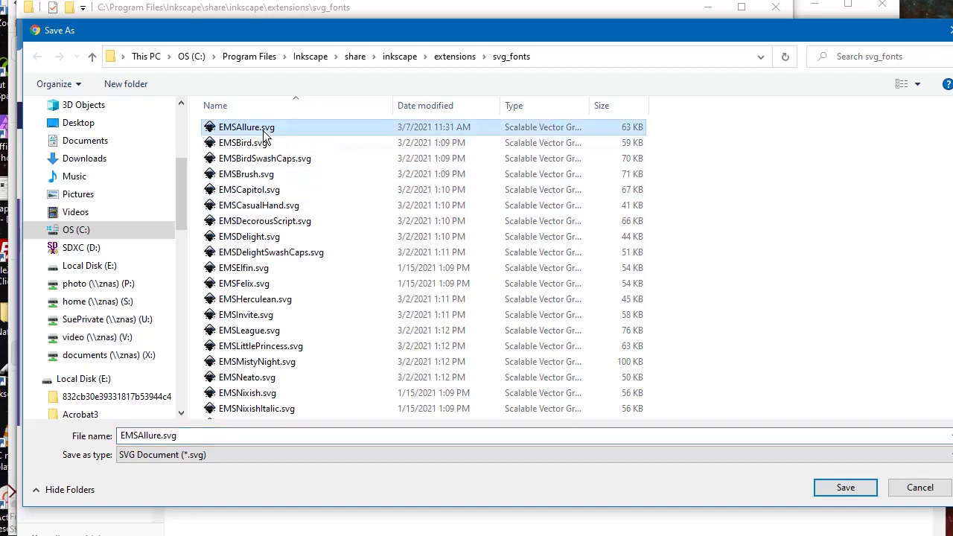
{"action": "left_click", "coordinate": [832, 490]}
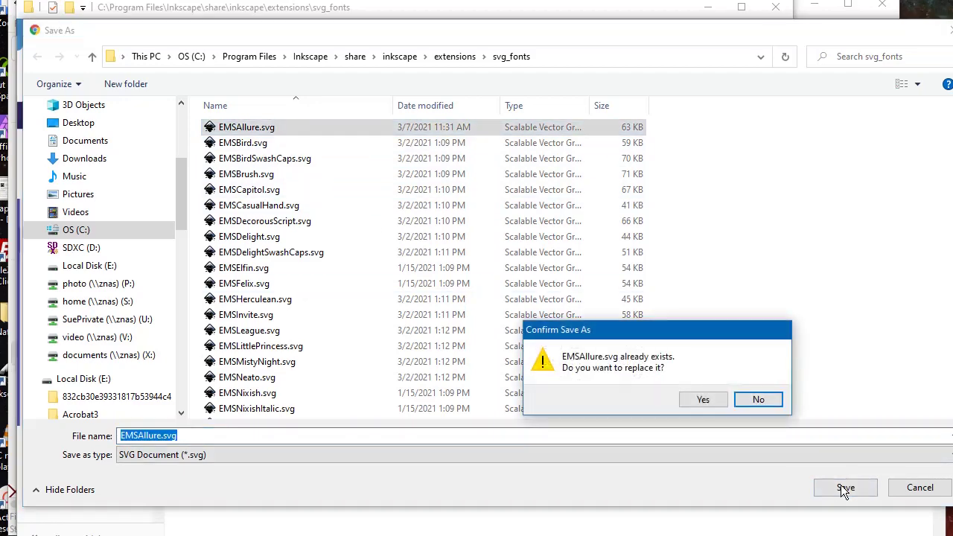
{"action": "left_click", "coordinate": [703, 400]}
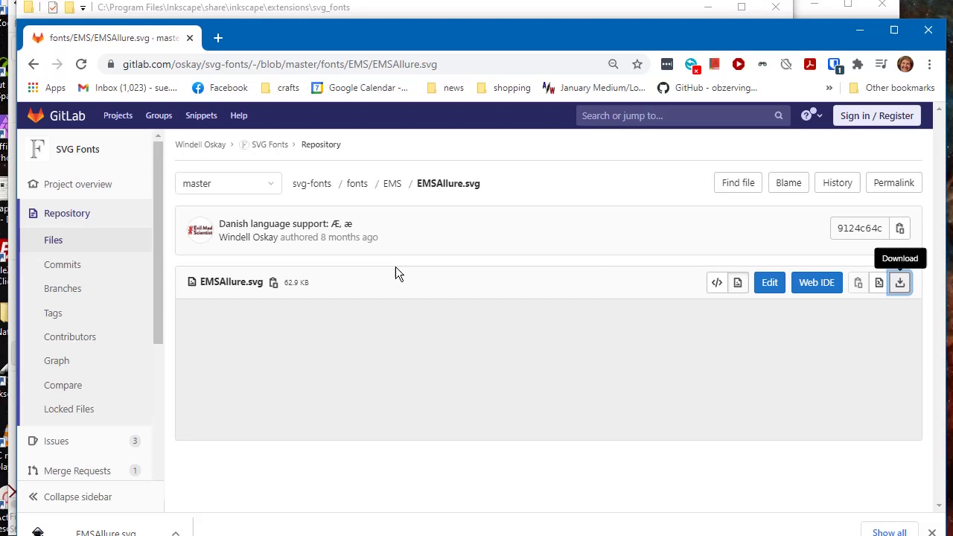
Open EMSBird.svg in the EMS fonts folder and start its download
{"action": "left_click", "coordinate": [35, 65]}
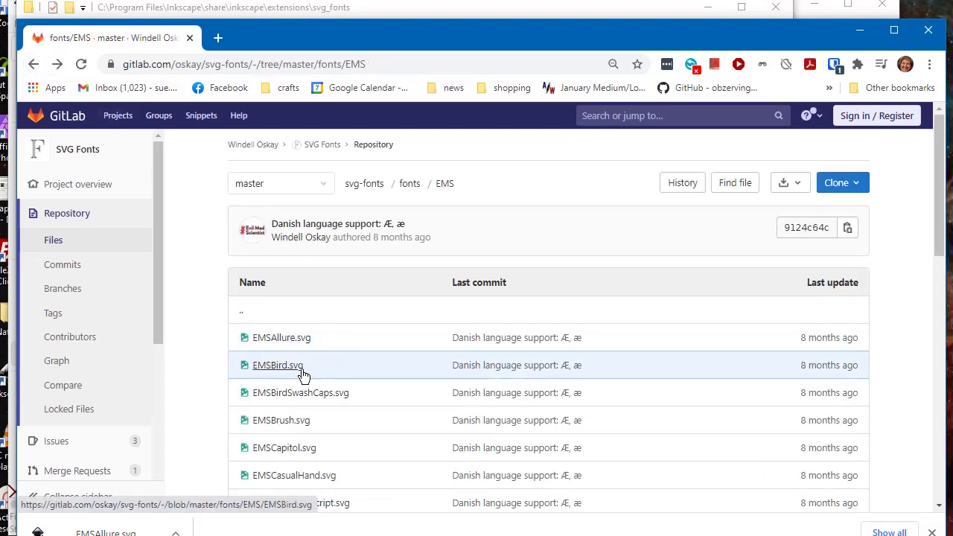
{"action": "left_click", "coordinate": [293, 368]}
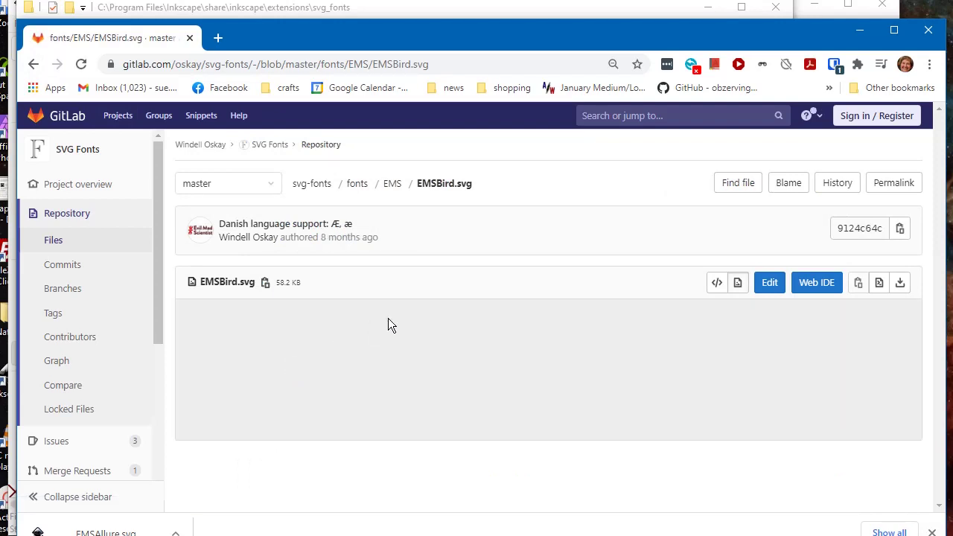
{"action": "left_click", "coordinate": [899, 283]}
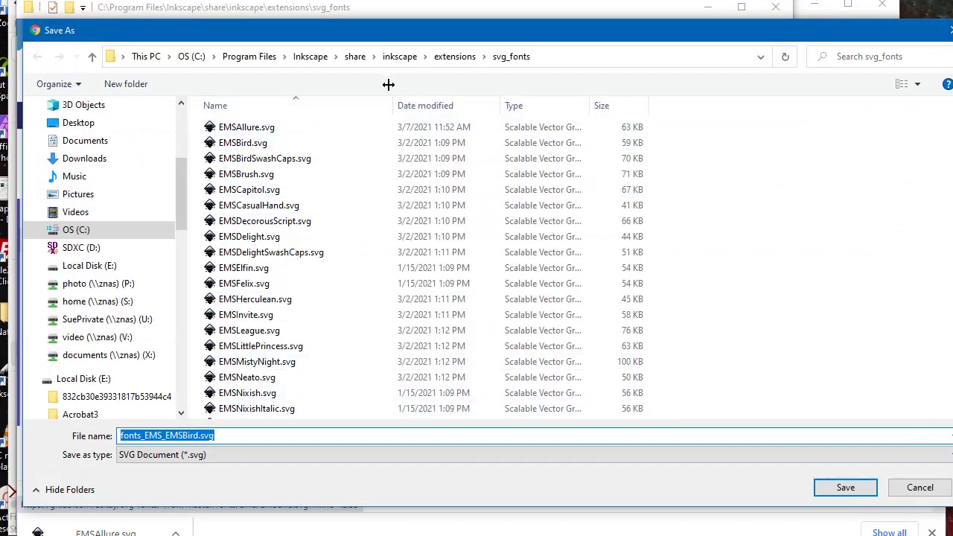
Save it as c:\svgfonts\EMSBird.svg, replacing the existing file
{"action": "left_click", "coordinate": [222, 435]}
{"action": "left_click_drag", "start_coordinate": [222, 436], "coordinate": [104, 432]}
{"action": "key", "text": "BackSpace"}
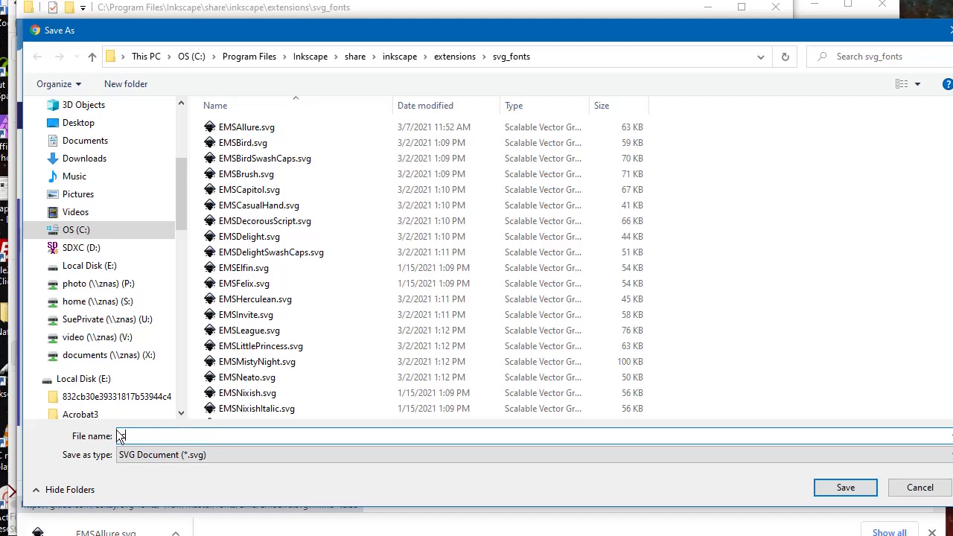
{"action": "type", "text": "c:\\"}
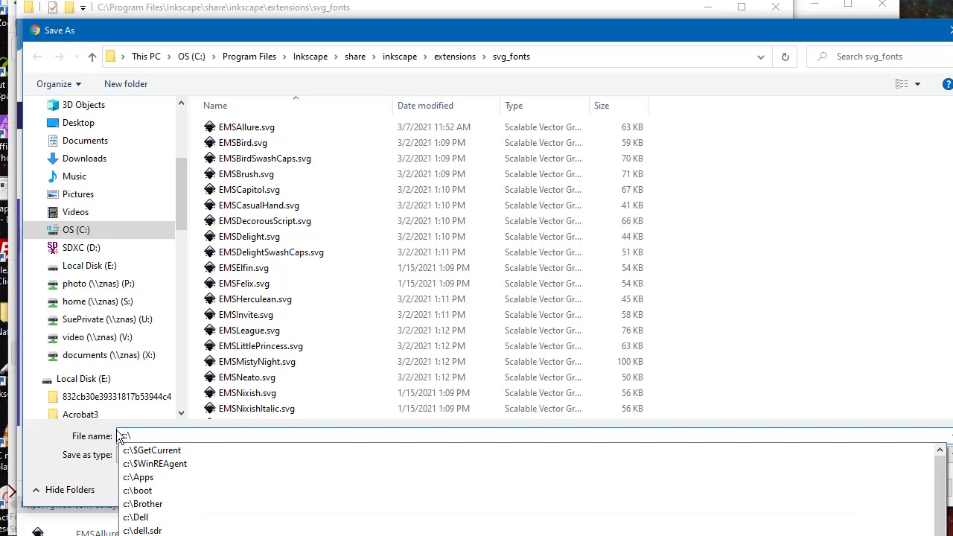
{"action": "type", "text": "svgfonts"}
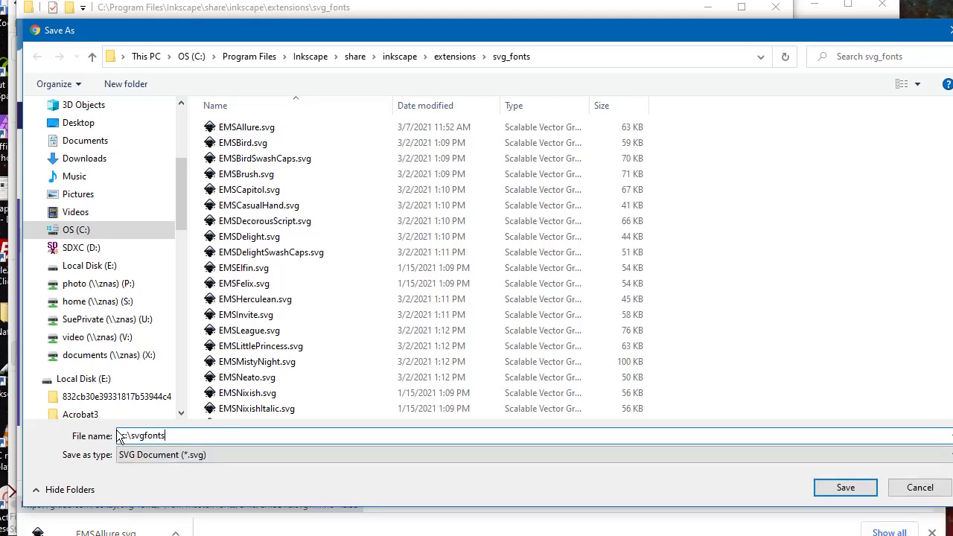
{"action": "type", "text": "\\"}
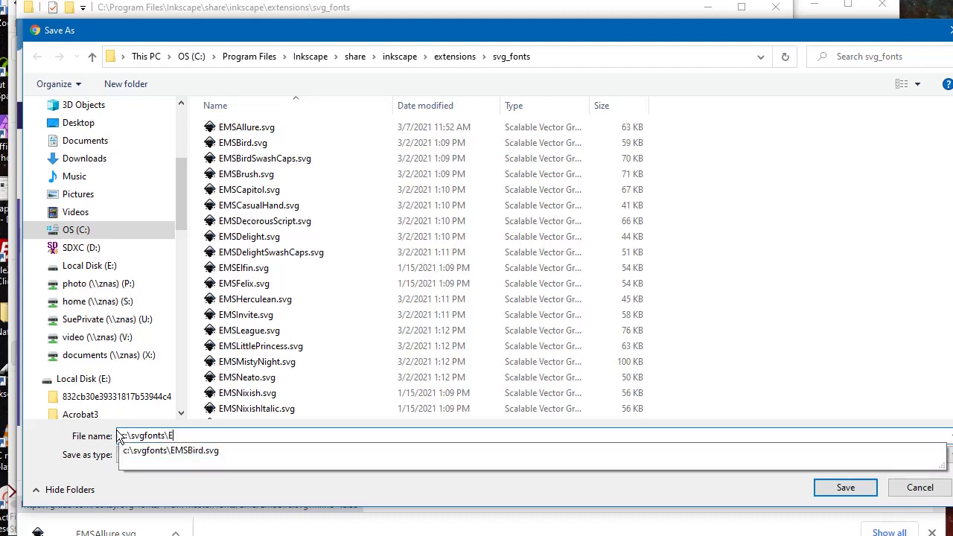
{"action": "type", "text": "E"}
{"action": "left_click", "coordinate": [190, 451]}
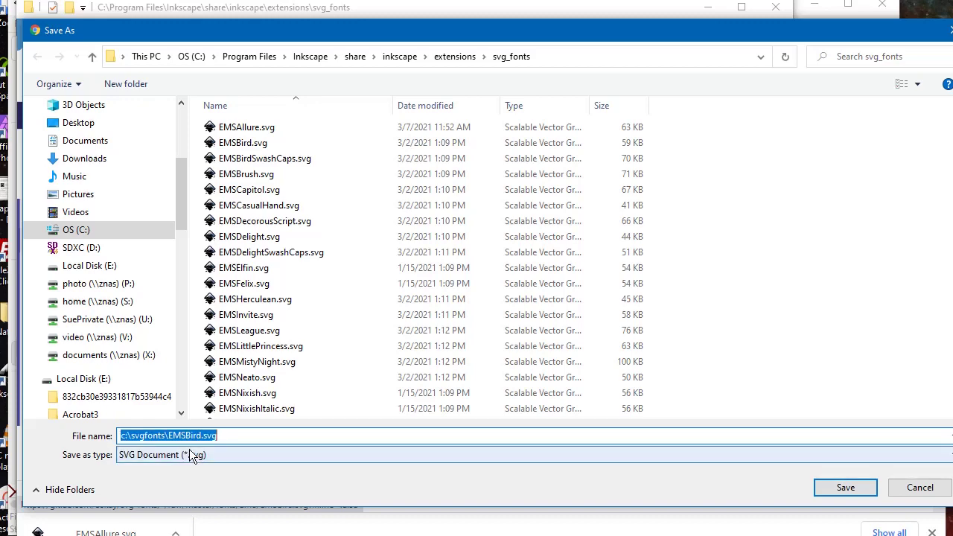
{"action": "left_click", "coordinate": [843, 489]}
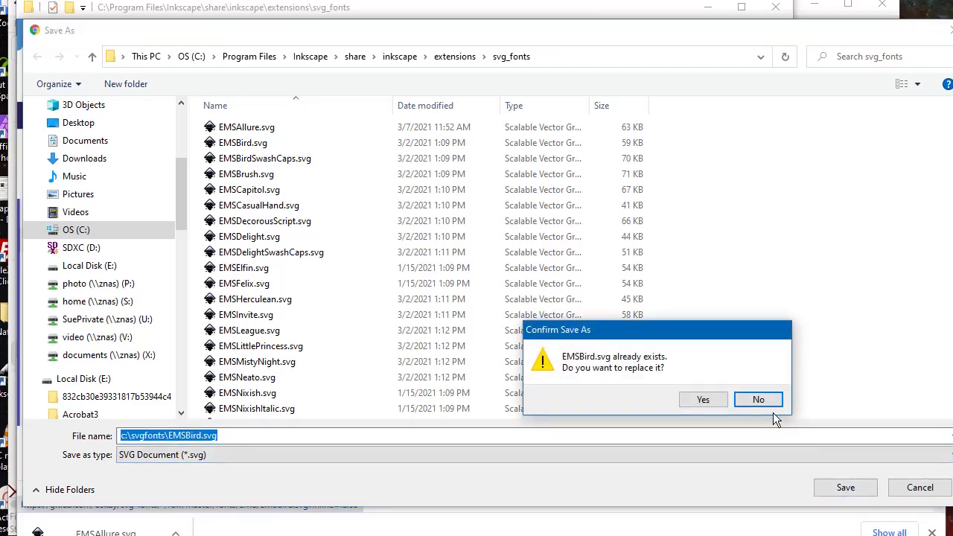
{"action": "left_click", "coordinate": [704, 399]}
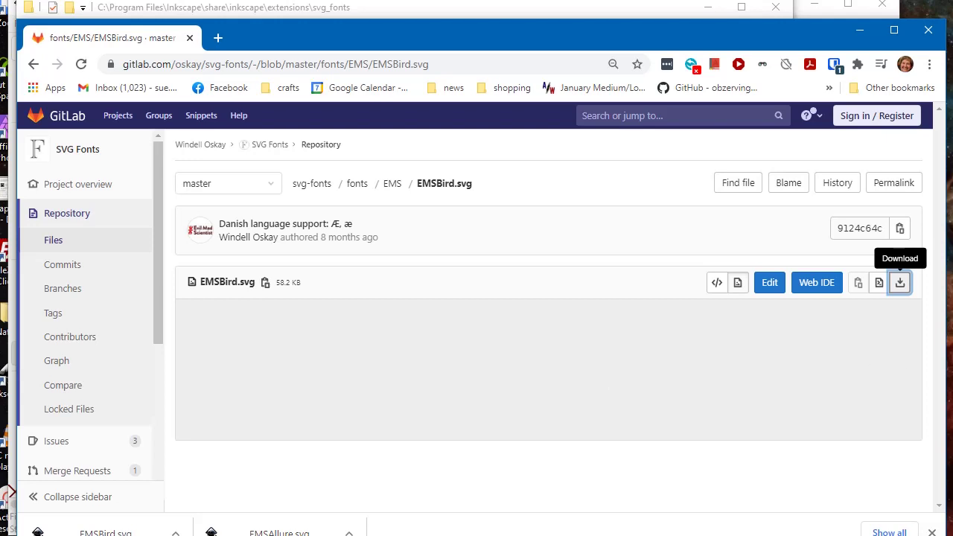
Switch to SVG-Hershey-Font-Demo.svg in Inkscape and select the red application-folder paragraph
{"action": "left_click", "coordinate": [900, 282]}
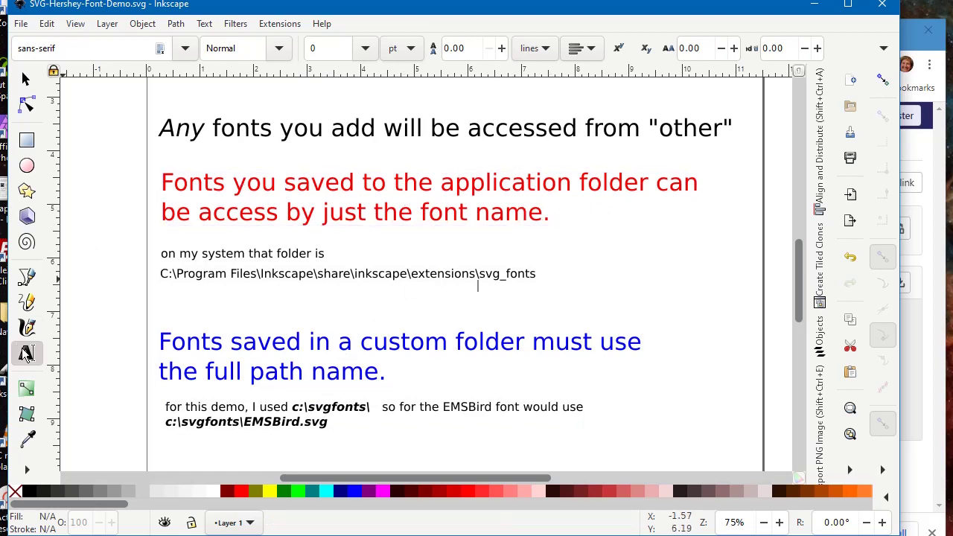
{"action": "left_click", "coordinate": [314, 186]}
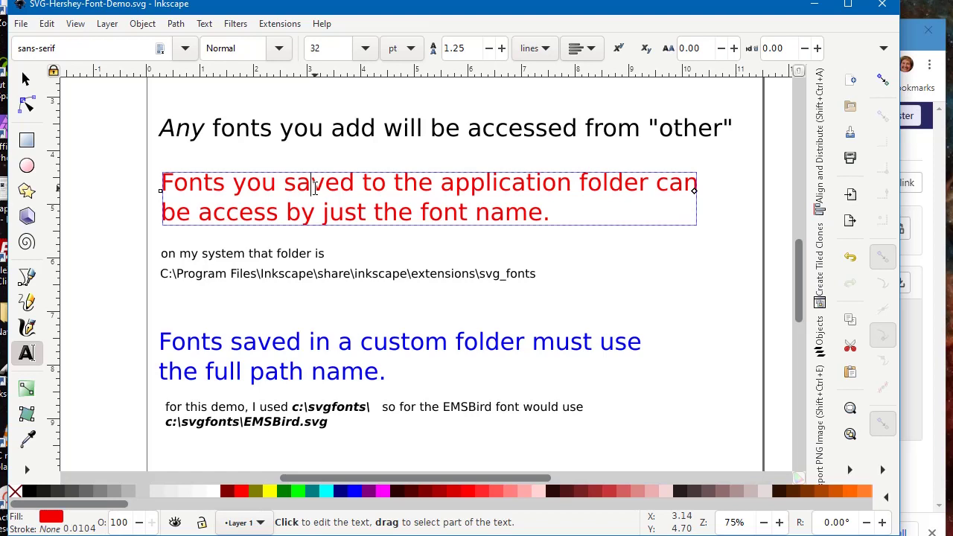
Apply Hershey Text with font name EMSAllure to the red paragraph and move the dialog aside
{"action": "left_click", "coordinate": [280, 24]}
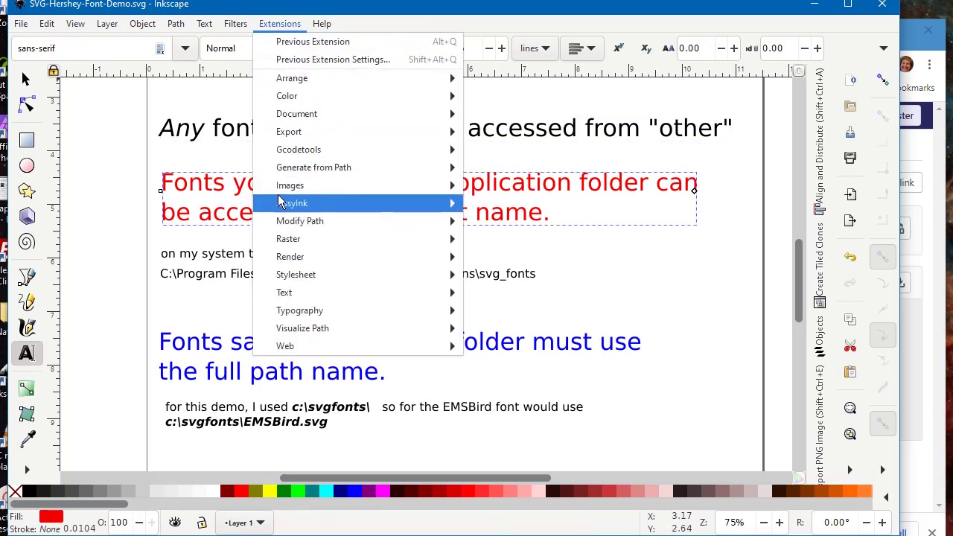
{"action": "mouse_move", "coordinate": [283, 296]}
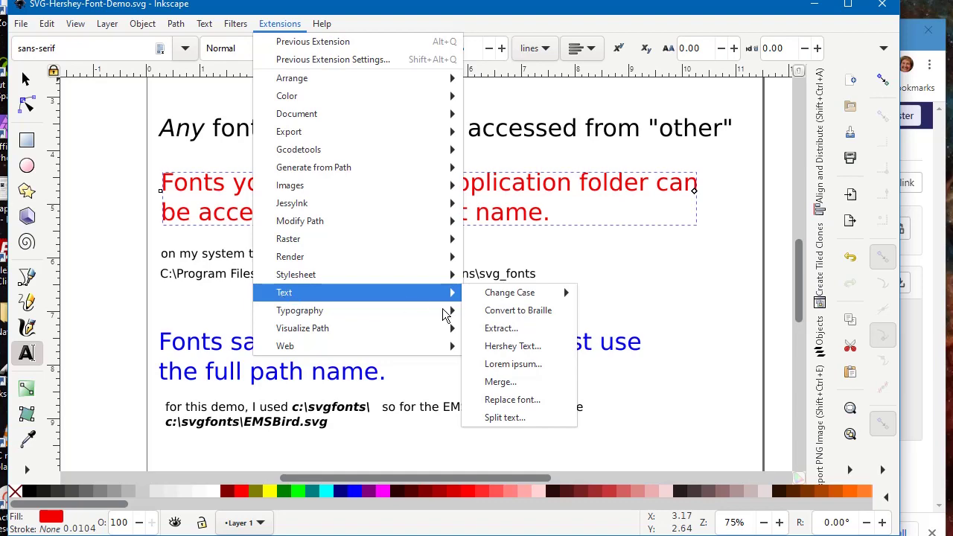
{"action": "left_click", "coordinate": [525, 347]}
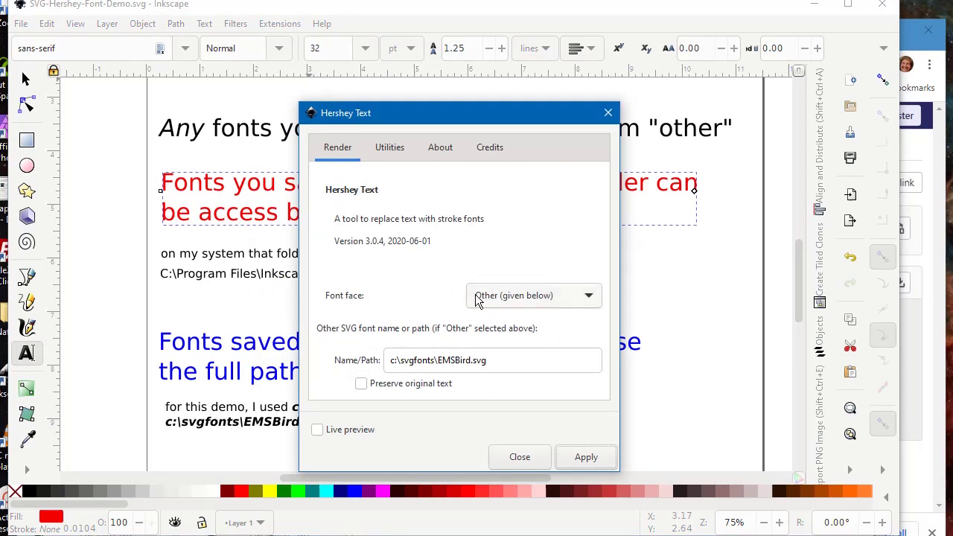
{"action": "left_click", "coordinate": [500, 359]}
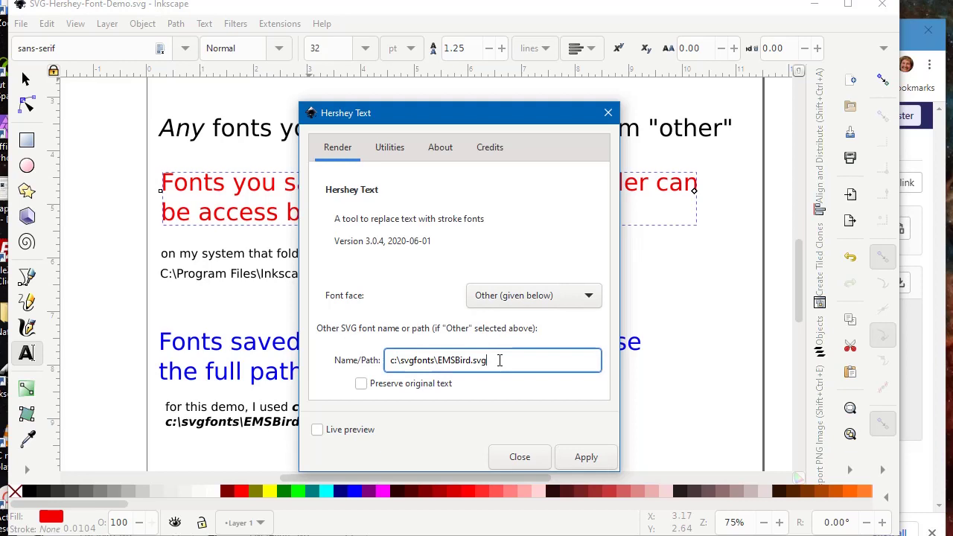
{"action": "left_click_drag", "start_coordinate": [499, 359], "coordinate": [469, 359]}
{"action": "left_click", "coordinate": [487, 359]}
{"action": "left_click_drag", "start_coordinate": [496, 360], "coordinate": [388, 356]}
{"action": "key", "text": "ctrl+c"}
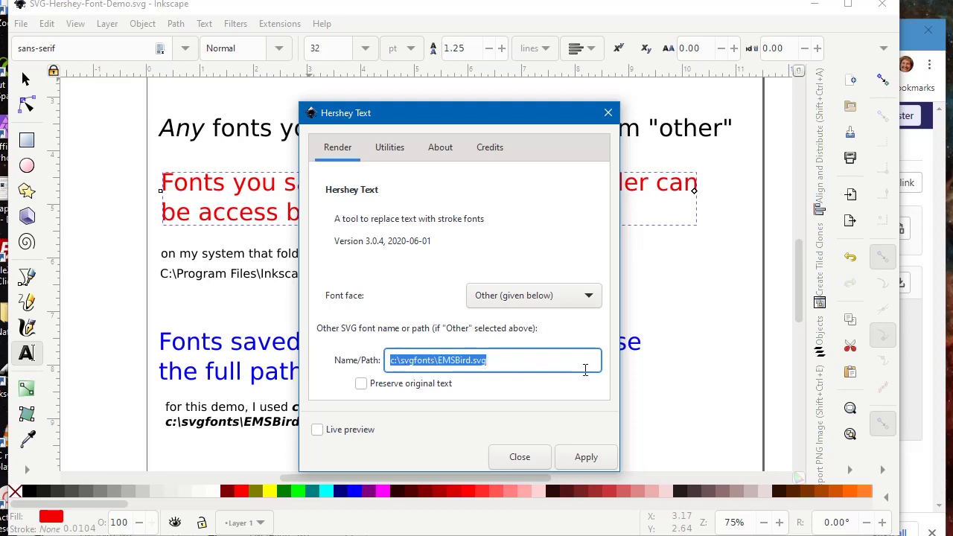
{"action": "key", "text": "BackSpace"}
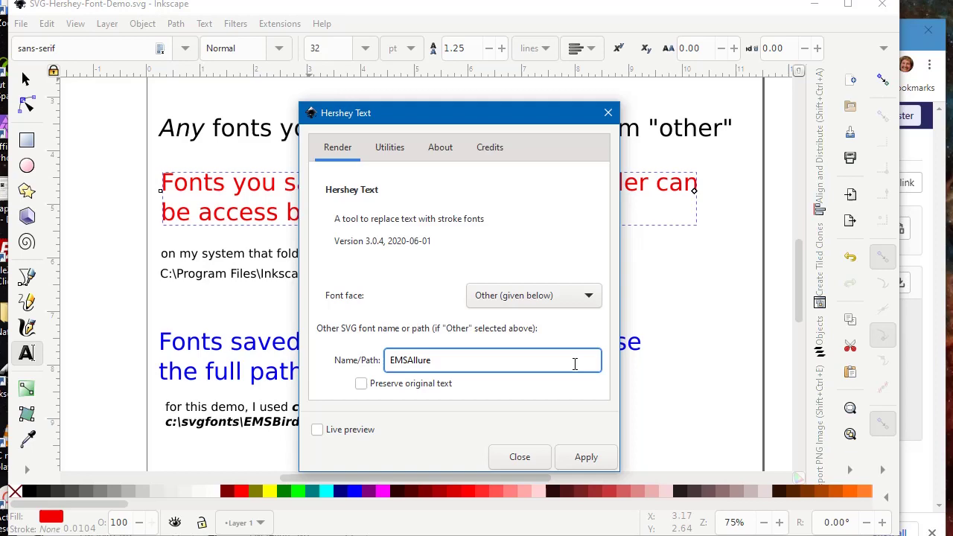
{"action": "left_click", "coordinate": [587, 458]}
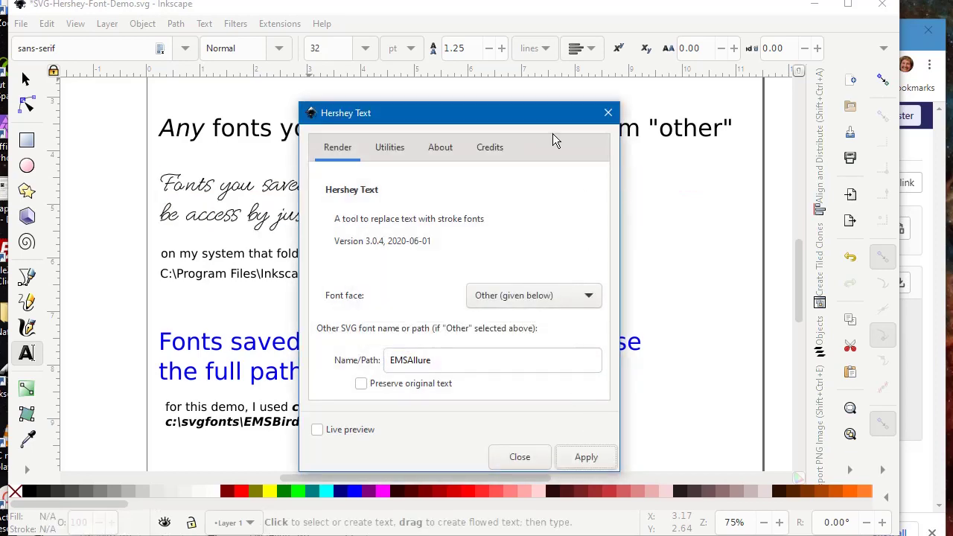
{"action": "left_click_drag", "start_coordinate": [505, 118], "coordinate": [811, 102]}
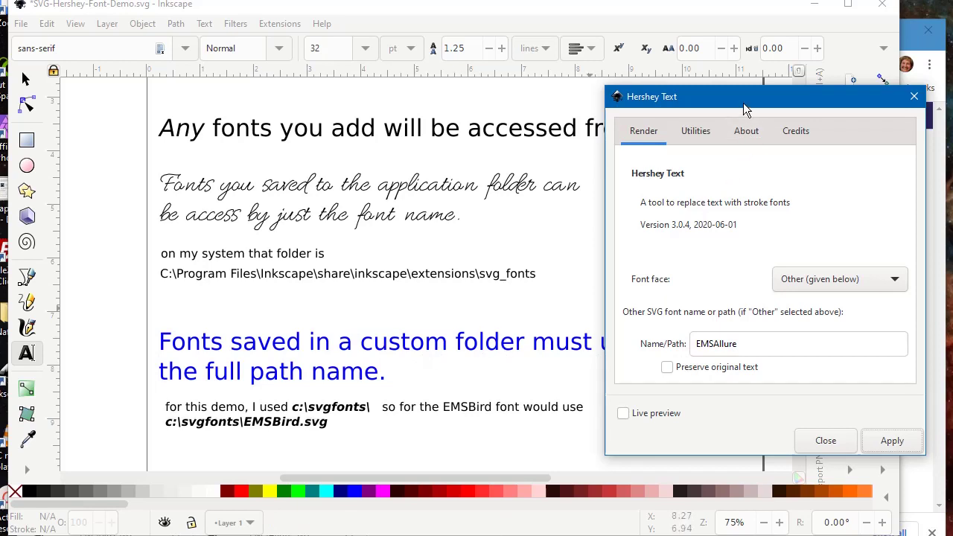
Set the font path to c:\svgfonts\EMSBird.svg and apply it to the blue paragraph
{"action": "left_click_drag", "start_coordinate": [743, 103], "coordinate": [736, 40]}
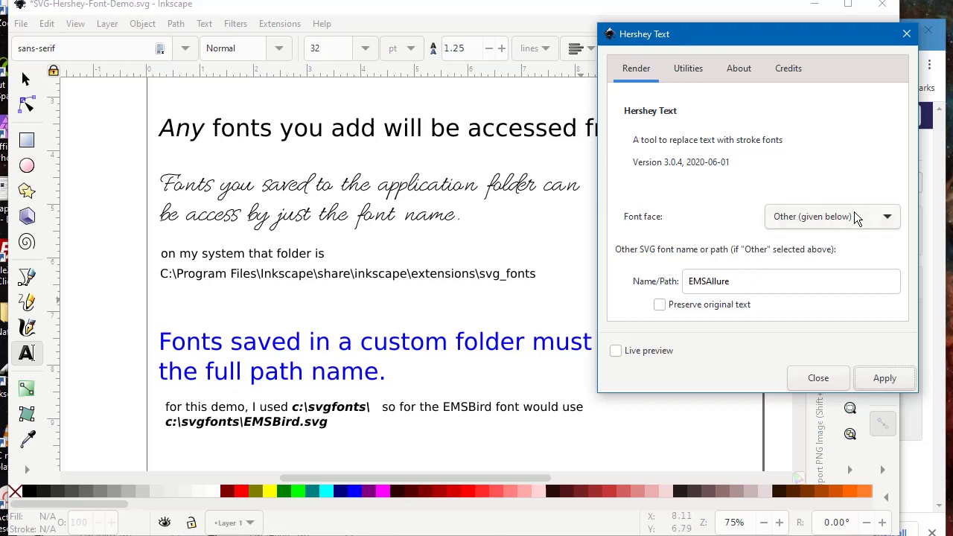
{"action": "left_click_drag", "start_coordinate": [738, 281], "coordinate": [659, 289]}
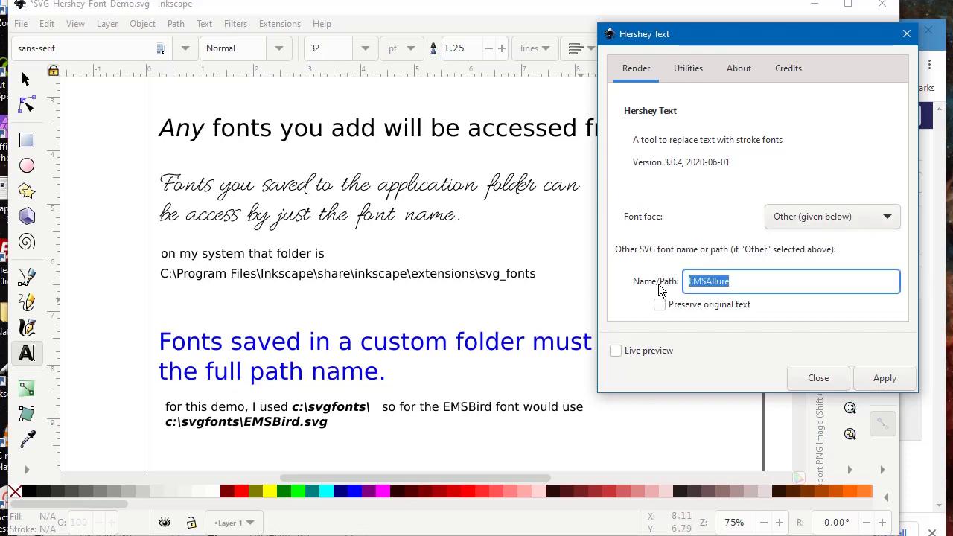
{"action": "key", "text": "ctrl+v"}
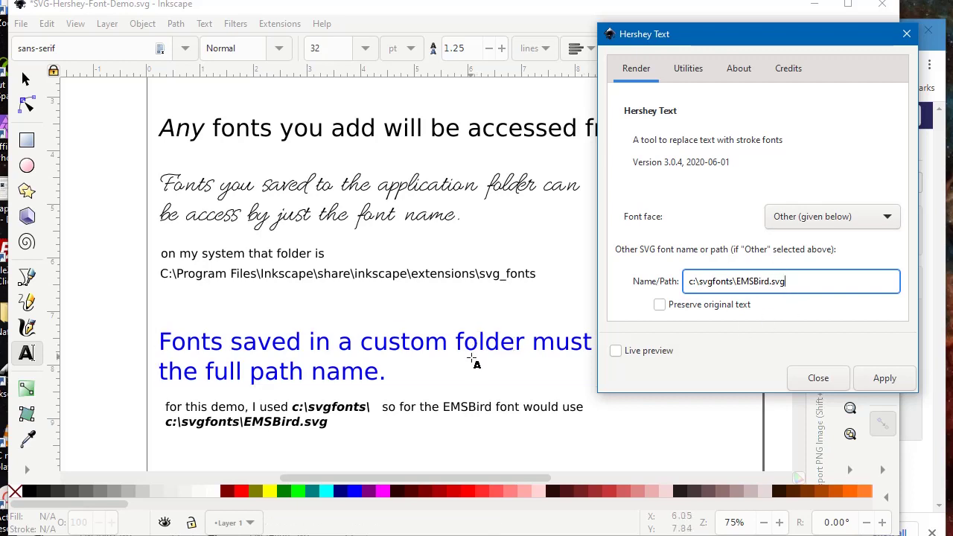
{"action": "left_click", "coordinate": [470, 346]}
{"action": "left_click", "coordinate": [470, 346]}
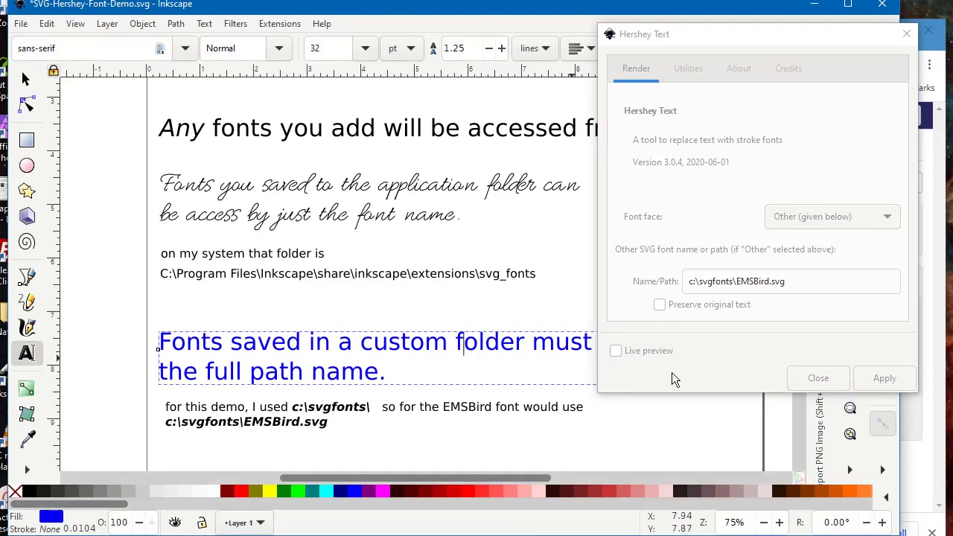
{"action": "left_click", "coordinate": [814, 298]}
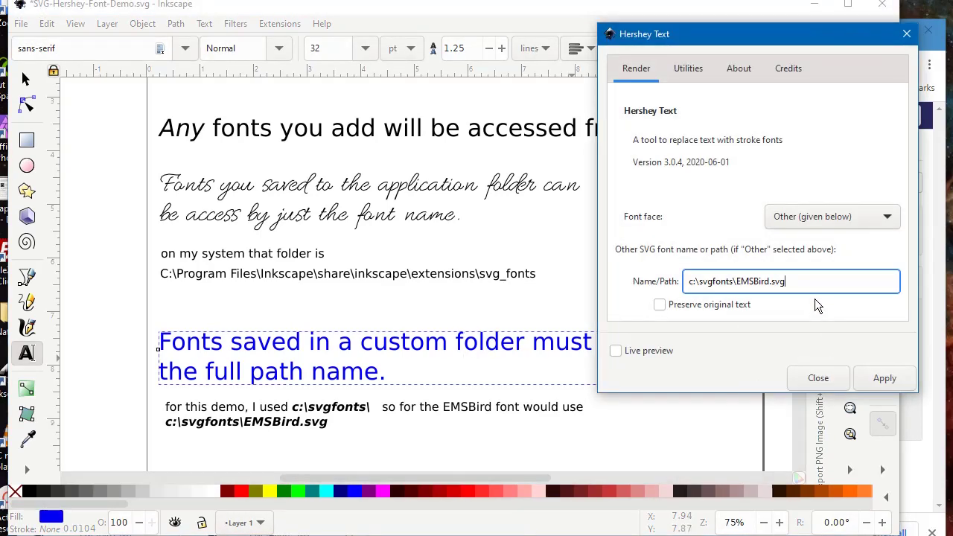
{"action": "left_click", "coordinate": [885, 379]}
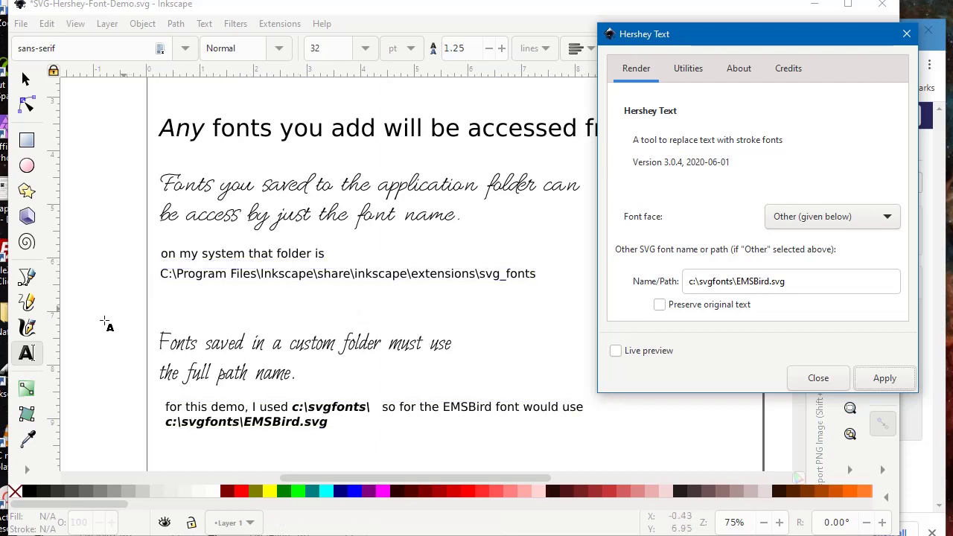
Type 'Your could also do a live preview' as a new line below the svg_fonts path
{"action": "left_click", "coordinate": [130, 296]}
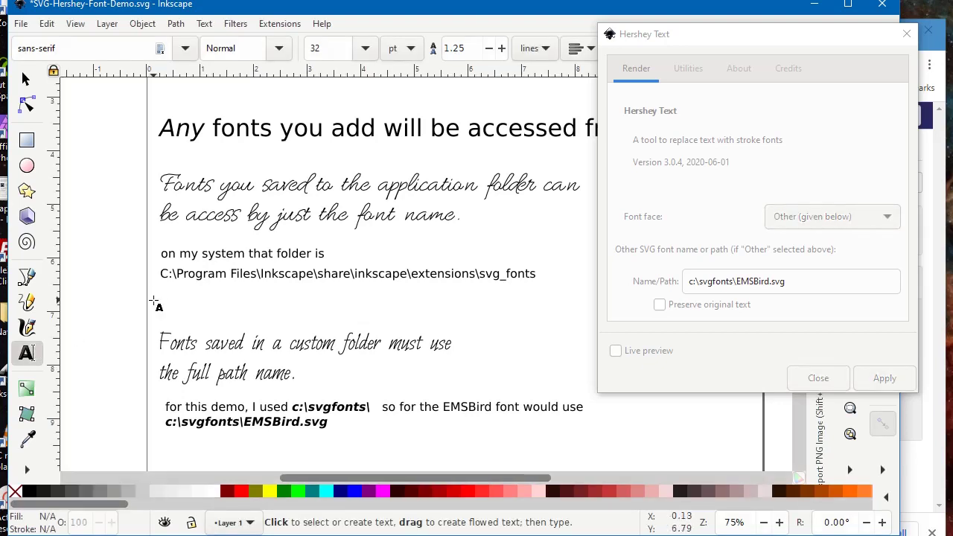
{"action": "left_click_drag", "start_coordinate": [161, 292], "coordinate": [514, 326]}
{"action": "left_click", "coordinate": [352, 301]}
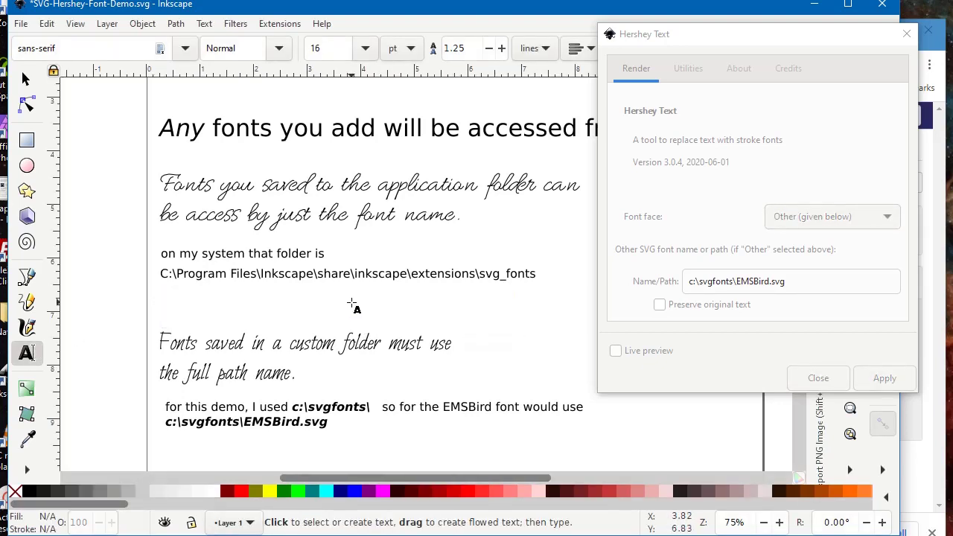
{"action": "left_click", "coordinate": [188, 297]}
{"action": "left_click", "coordinate": [179, 307]}
{"action": "type", "text": "Your"}
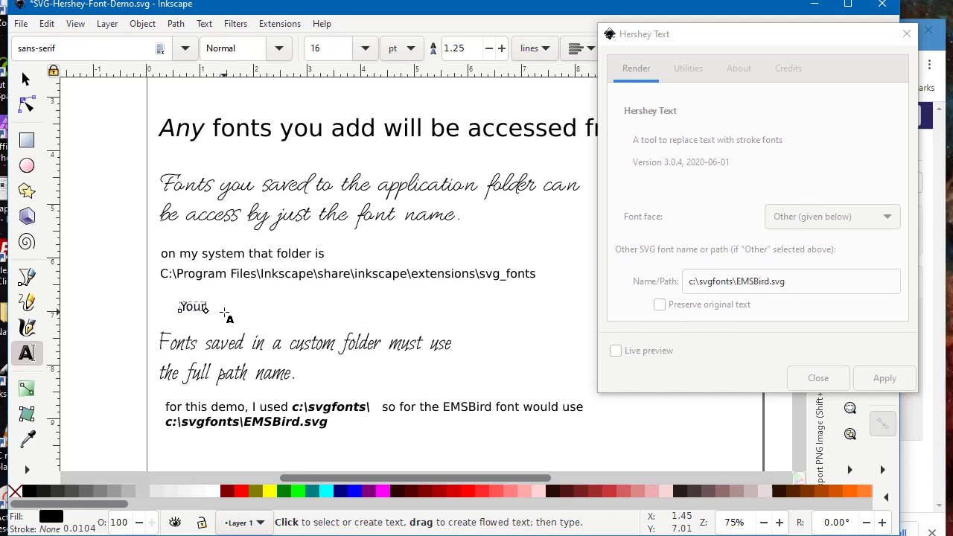
{"action": "key", "text": "BackSpace"}
{"action": "type", "text": " could also do a"}
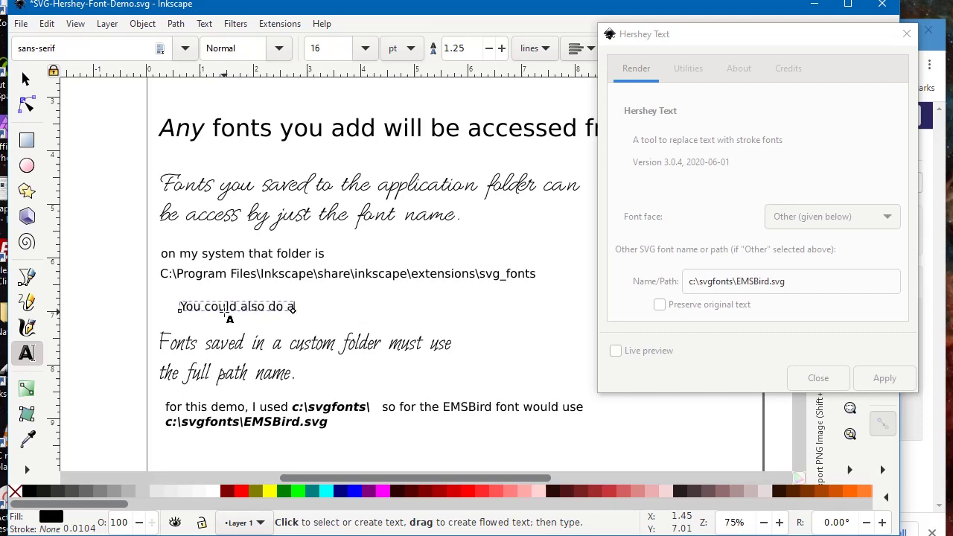
{"action": "type", "text": " live pre"}
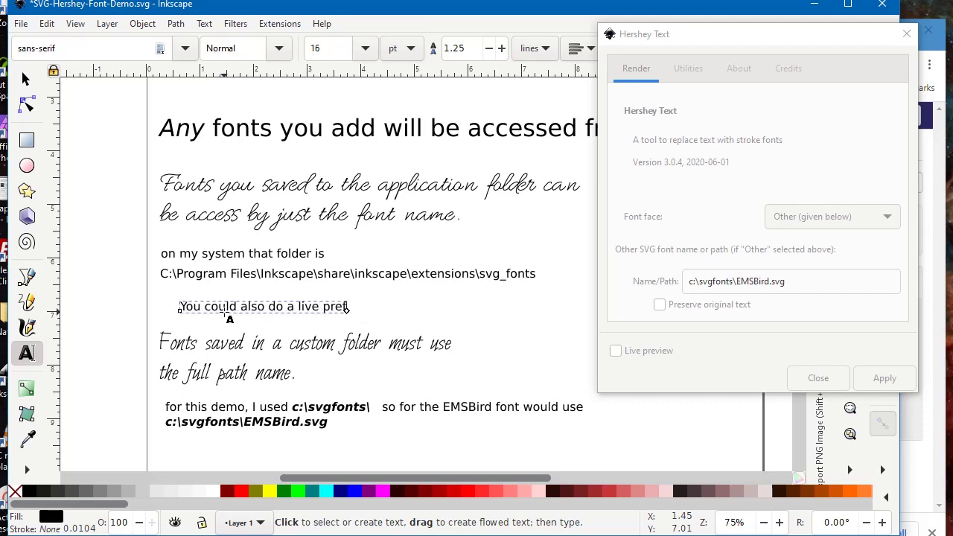
{"action": "type", "text": "view"}
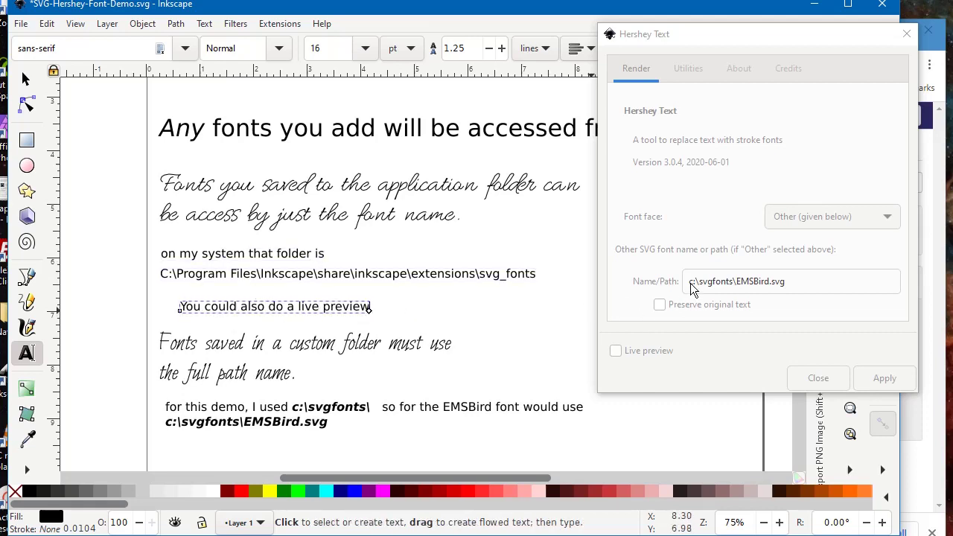
With Preserve original text off and Live preview on, apply EMSBird to the new line
{"action": "left_click", "coordinate": [660, 305]}
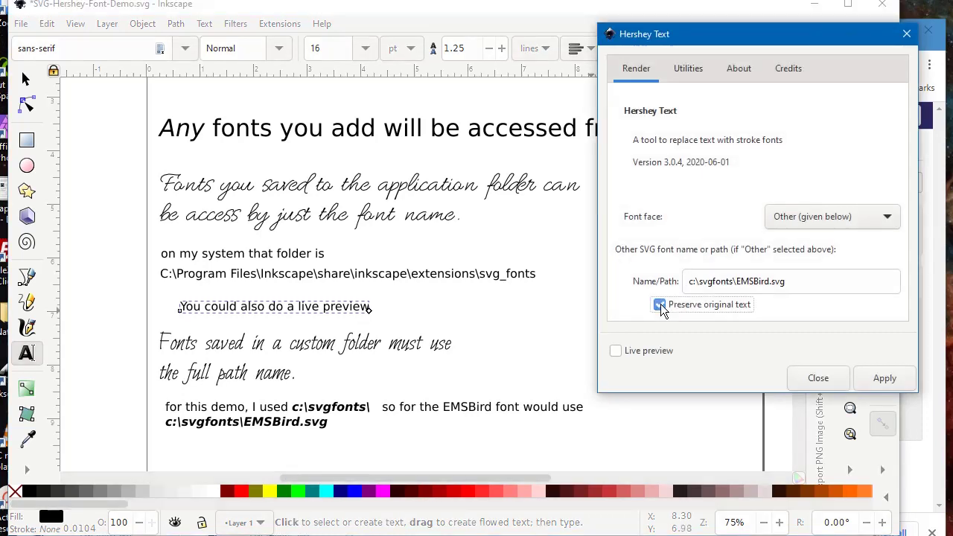
{"action": "left_click", "coordinate": [660, 305]}
{"action": "left_click", "coordinate": [616, 350]}
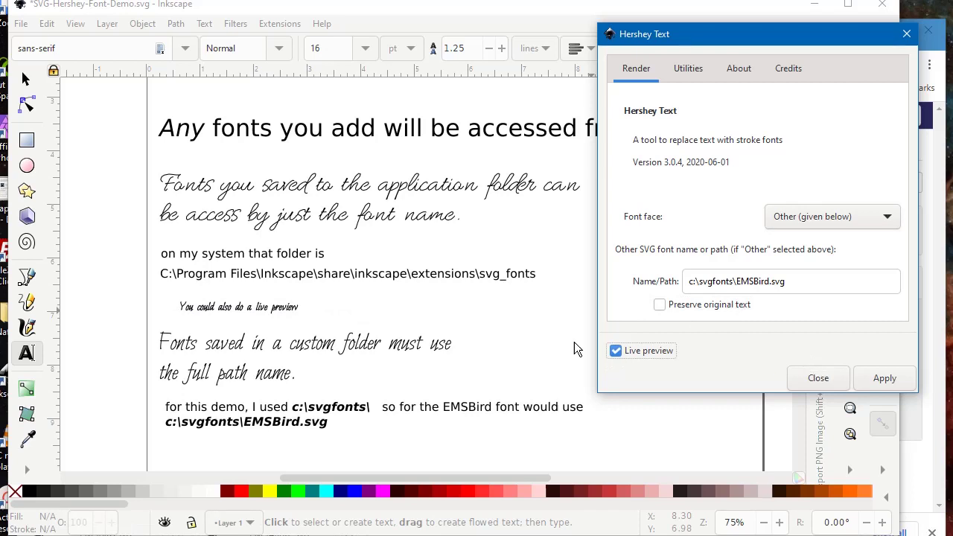
{"action": "left_click", "coordinate": [797, 281]}
{"action": "triple_click", "coordinate": [749, 273]}
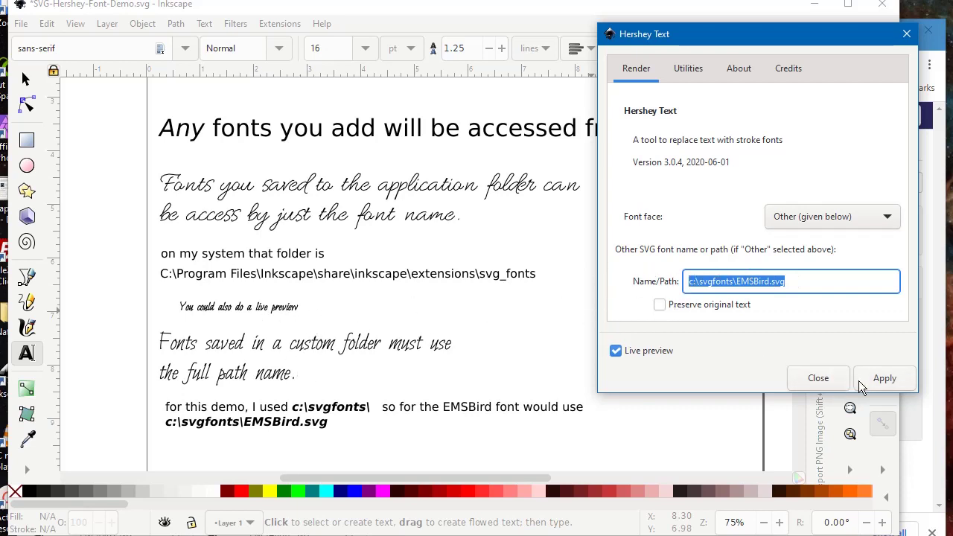
{"action": "left_click", "coordinate": [885, 378]}
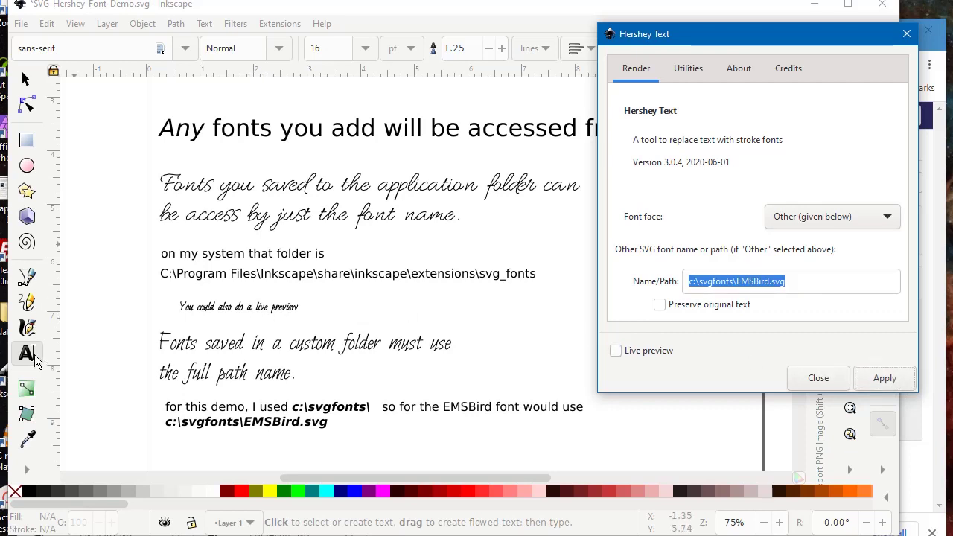
{"action": "left_click", "coordinate": [27, 354]}
Type a 22 pt line 'You can also preserve your original text' and tick Preserve original text
{"action": "left_click", "coordinate": [345, 301]}
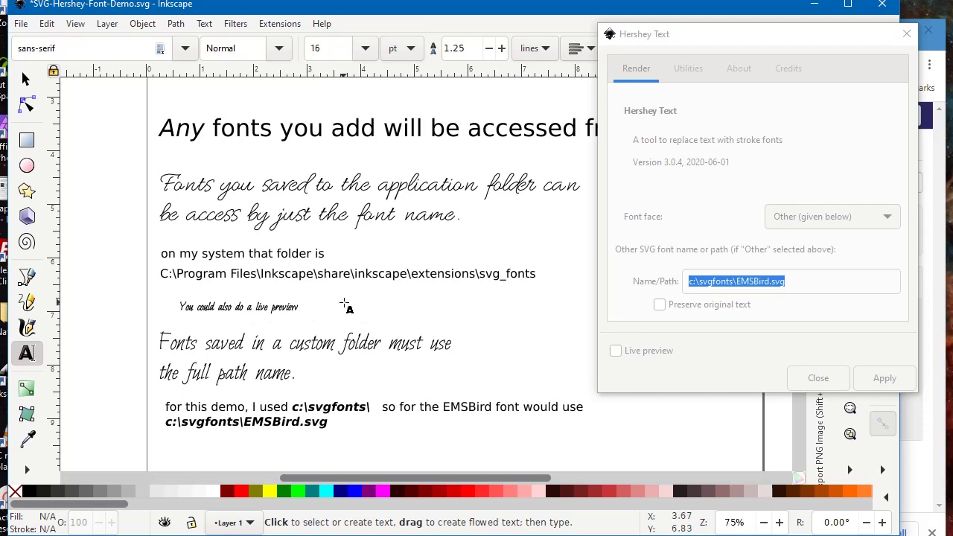
{"action": "left_click", "coordinate": [365, 48]}
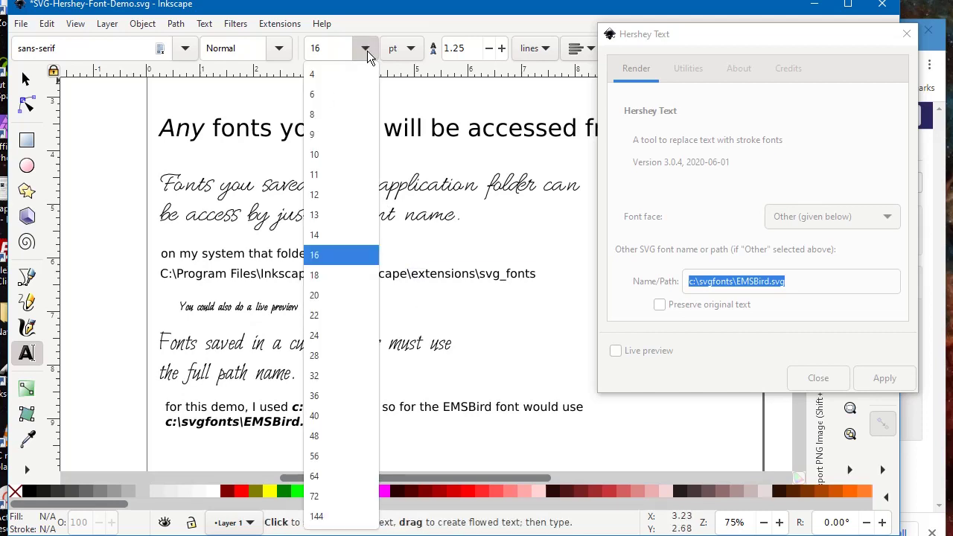
{"action": "left_click", "coordinate": [325, 322]}
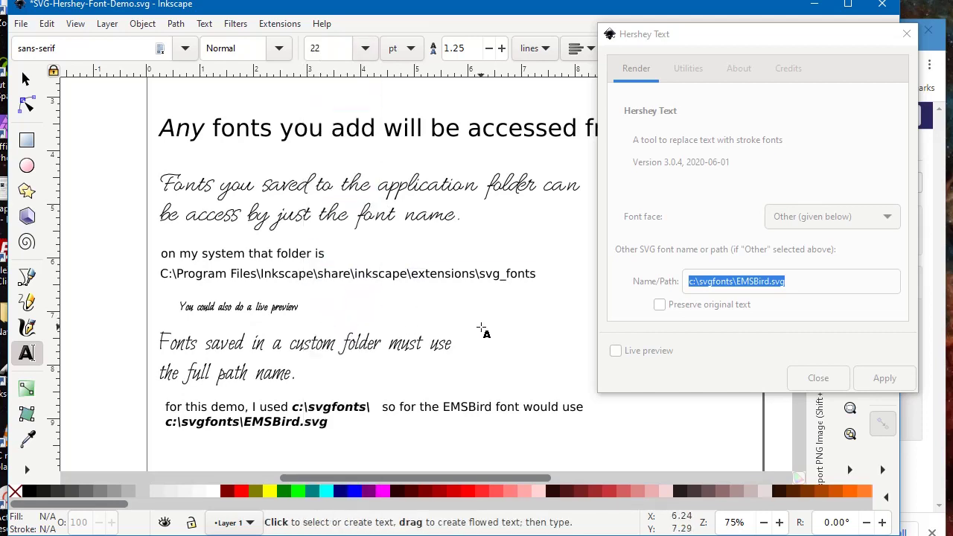
{"action": "type", "text": "You"}
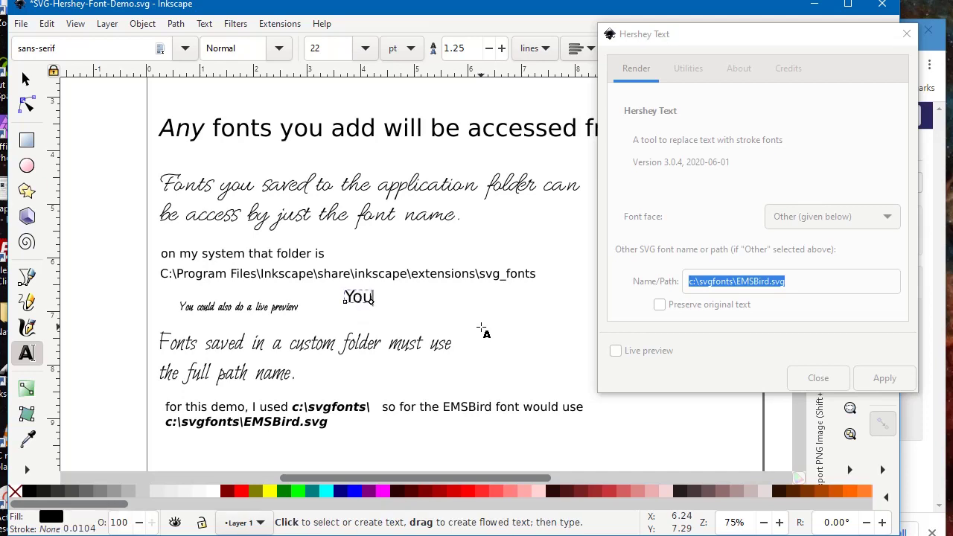
{"action": "type", "text": " can also "}
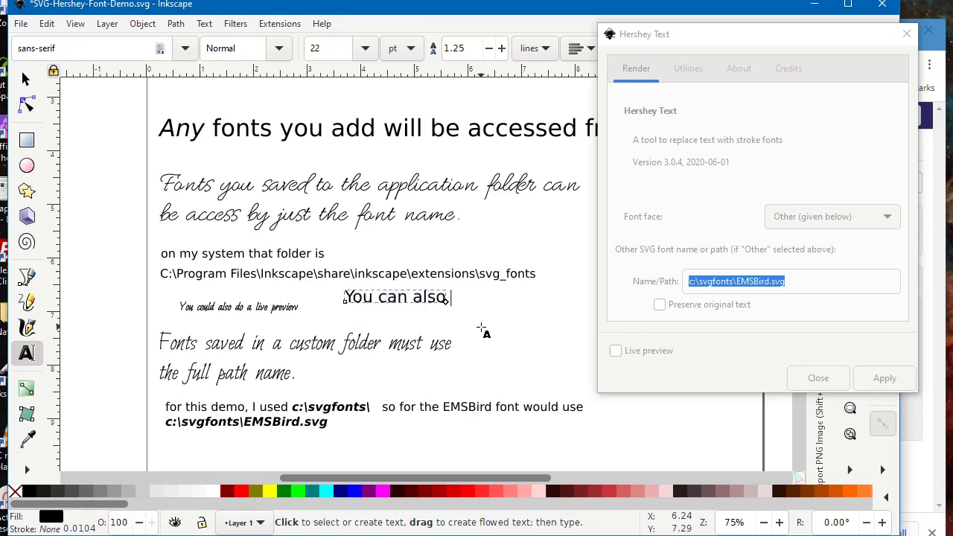
{"action": "type", "text": "preser"}
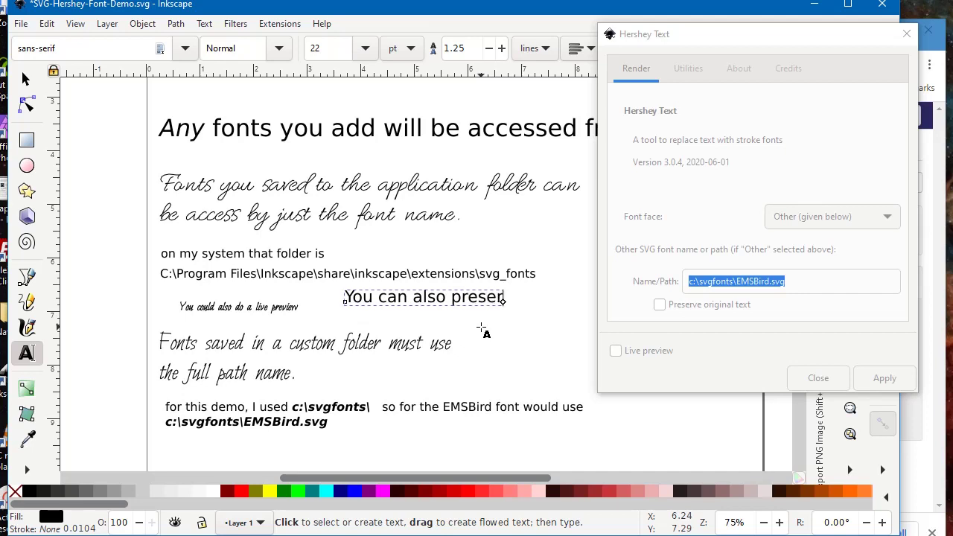
{"action": "type", "text": "ve  your"}
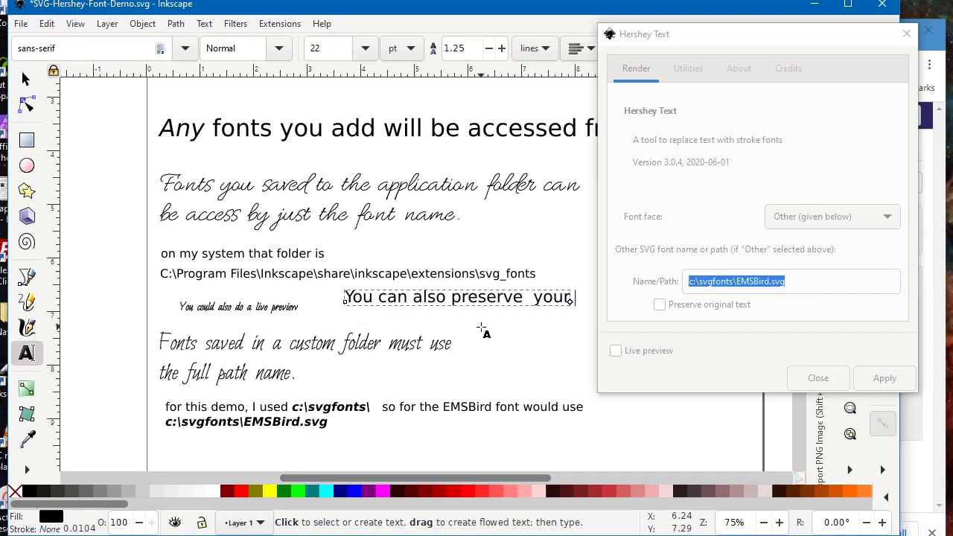
{"action": "type", "text": " origing"}
{"action": "type", "text": "al"}
{"action": "type", "text": " t"}
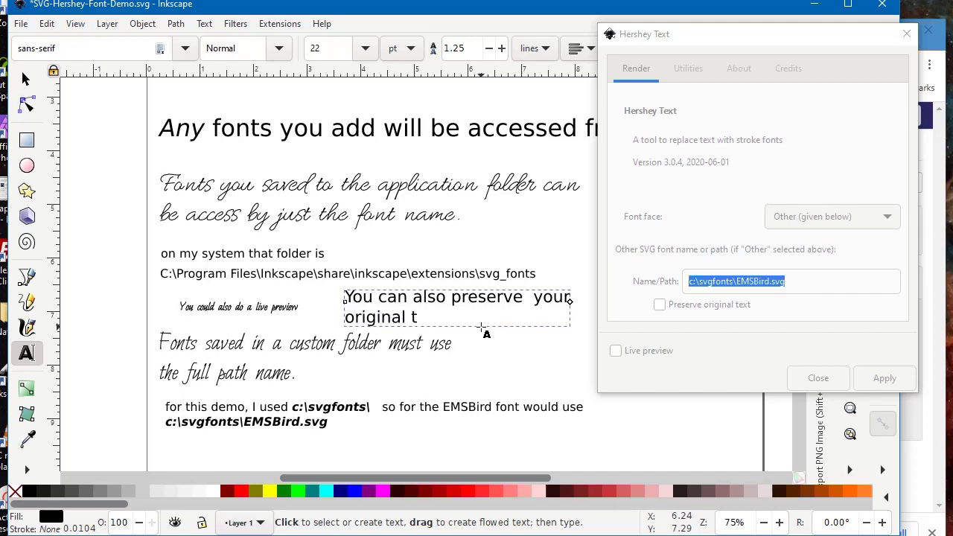
{"action": "type", "text": "ext"}
{"action": "left_click", "coordinate": [660, 306]}
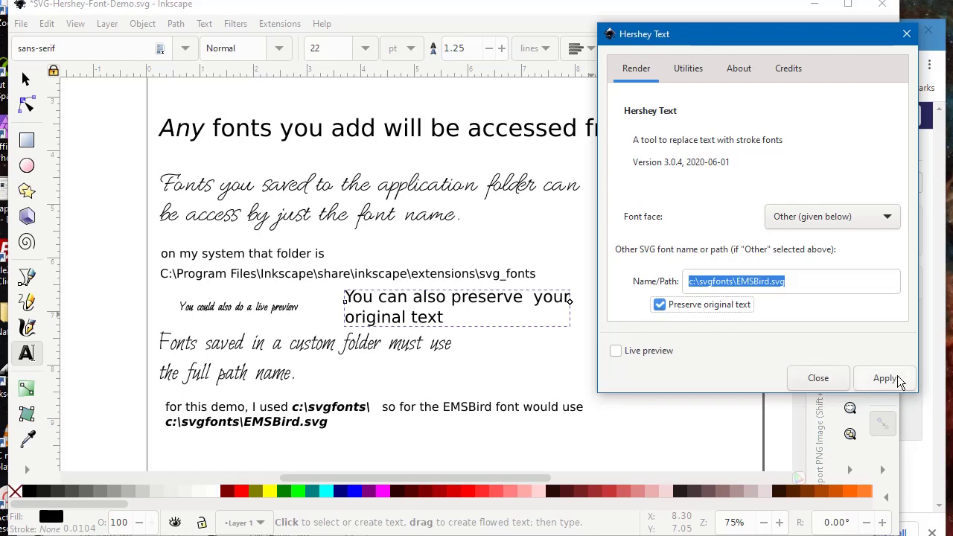
Apply EMSBird to the line and drag the stroke-font copy below-right of the original
{"action": "left_click", "coordinate": [894, 381]}
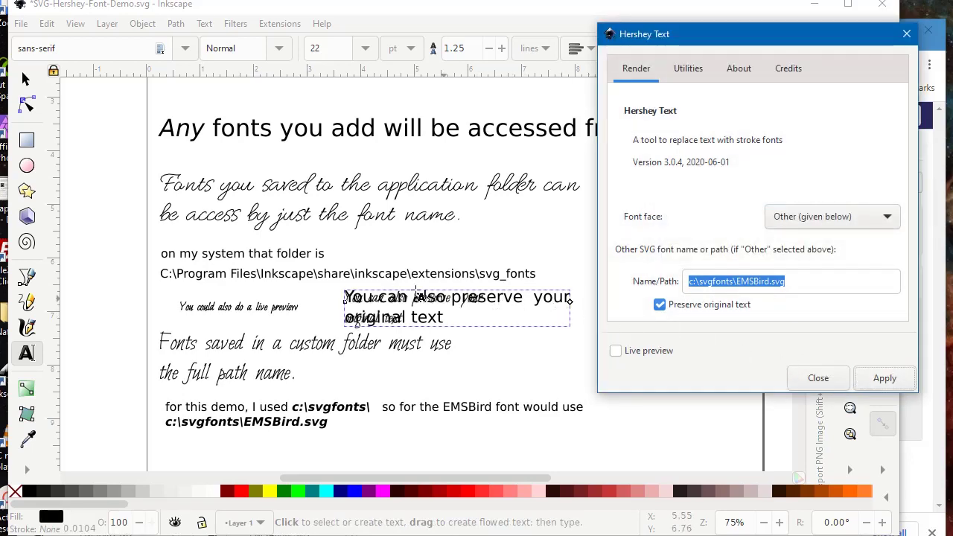
{"action": "left_click", "coordinate": [29, 82]}
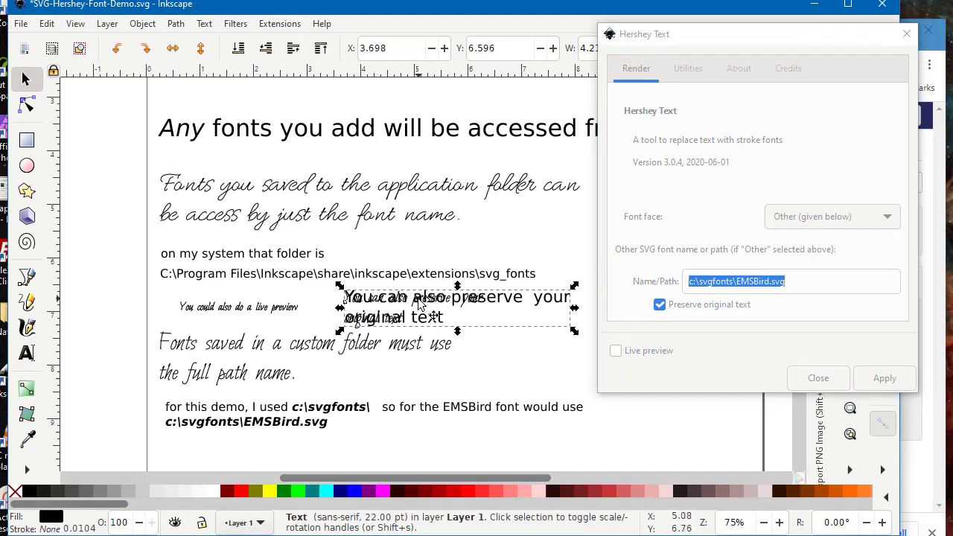
{"action": "mouse_move", "coordinate": [412, 306]}
{"action": "left_mouse_down"}
{"action": "mouse_move", "coordinate": [394, 276]}
{"action": "mouse_move", "coordinate": [439, 238]}
{"action": "mouse_move", "coordinate": [480, 318]}
{"action": "mouse_move", "coordinate": [473, 373]}
{"action": "mouse_move", "coordinate": [505, 329]}
{"action": "mouse_move", "coordinate": [532, 329]}
{"action": "left_mouse_up"}
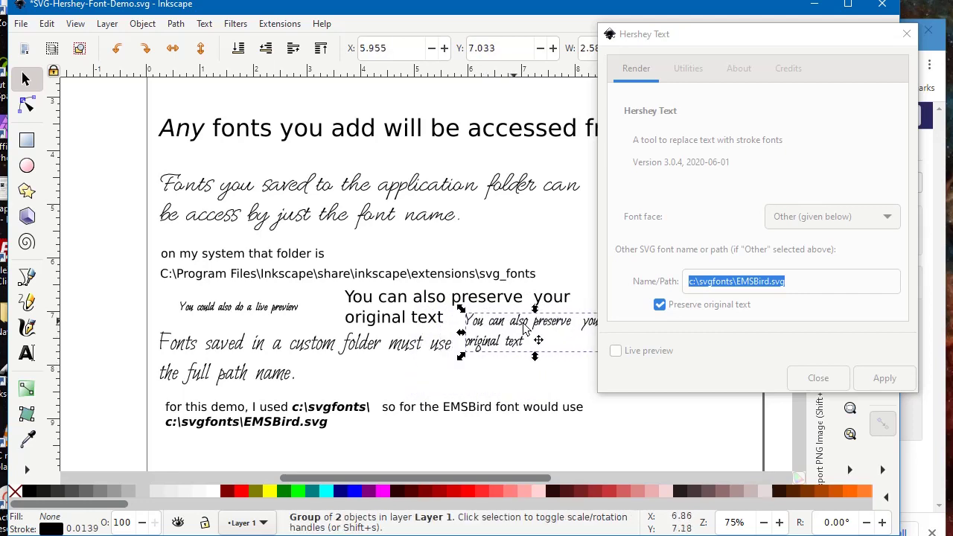
{"action": "left_click", "coordinate": [374, 304]}
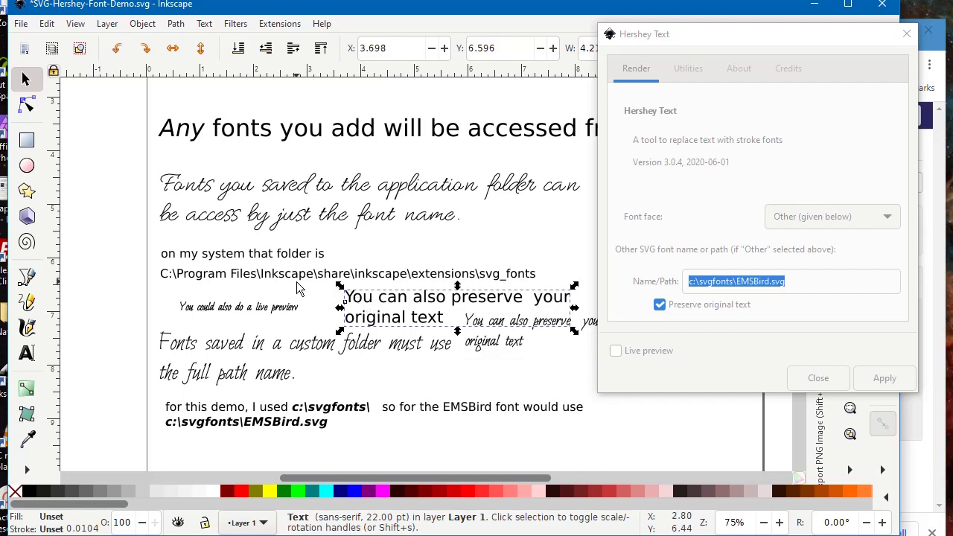
{"action": "left_click", "coordinate": [27, 353]}
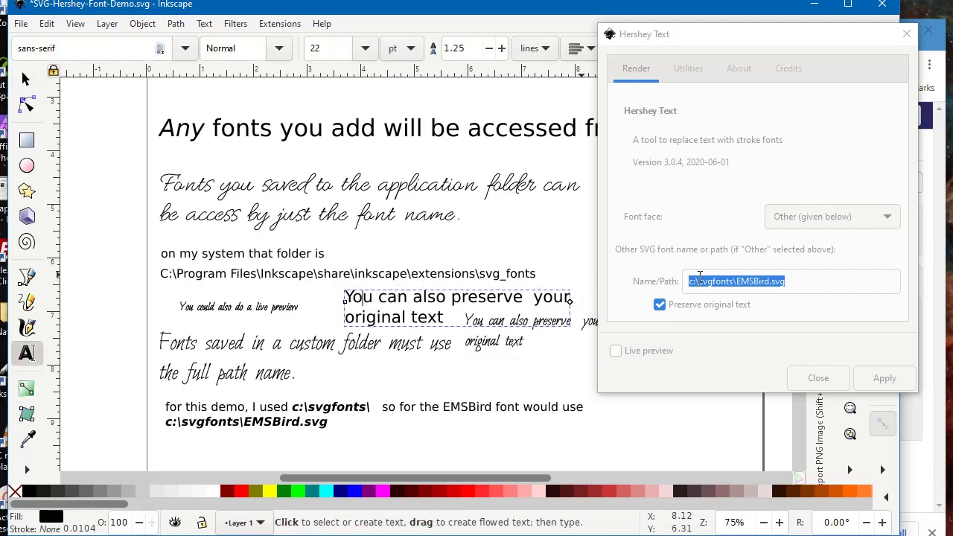
Apply EMSAllure to the line and move the new copy below the EMSBird version
{"action": "left_click", "coordinate": [795, 282]}
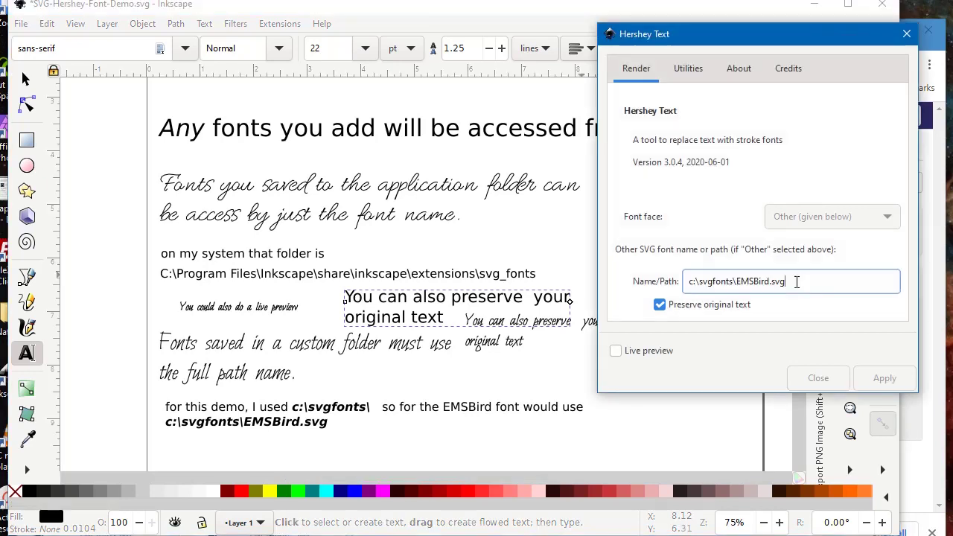
{"action": "type", "text": "EMS"}
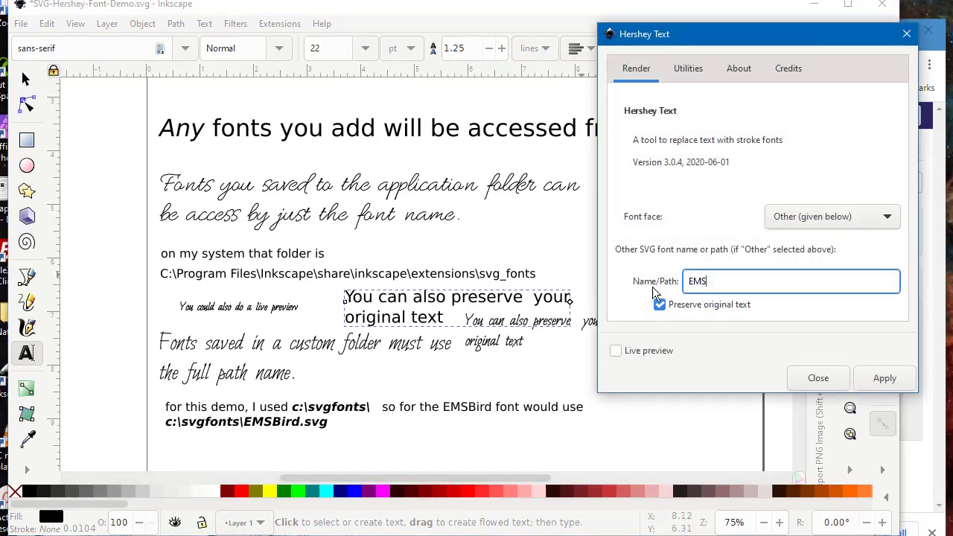
{"action": "type", "text": "Allure"}
{"action": "left_click", "coordinate": [615, 350]}
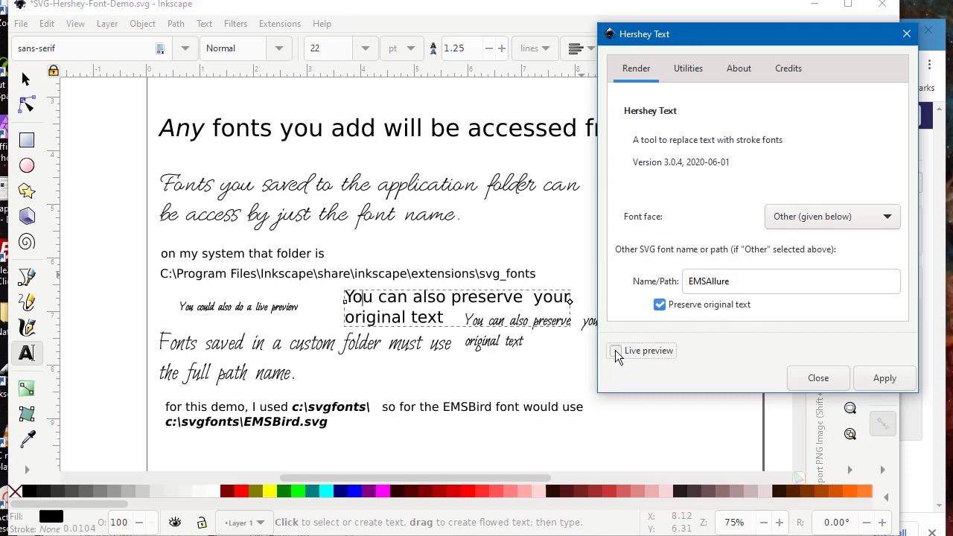
{"action": "left_click", "coordinate": [890, 383]}
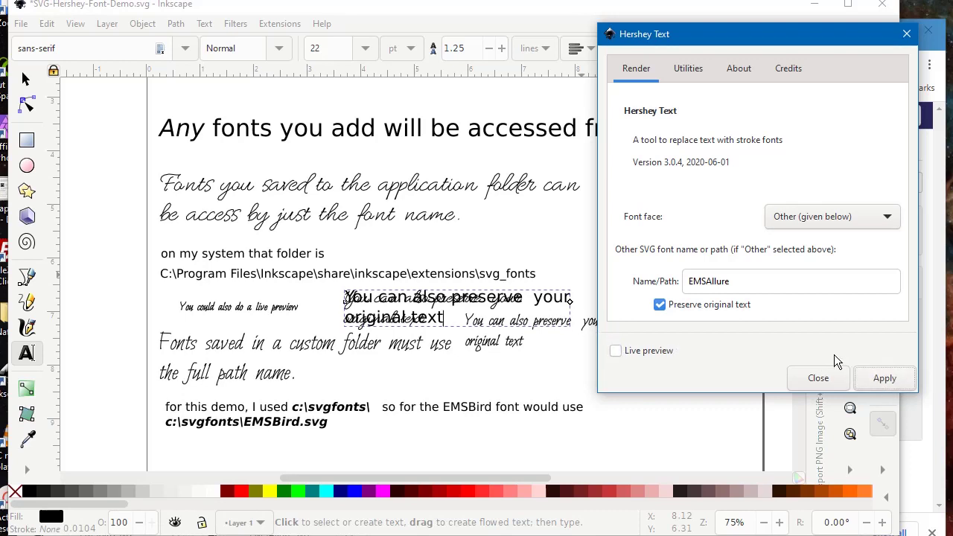
{"action": "left_click", "coordinate": [26, 80]}
{"action": "left_click", "coordinate": [496, 299]}
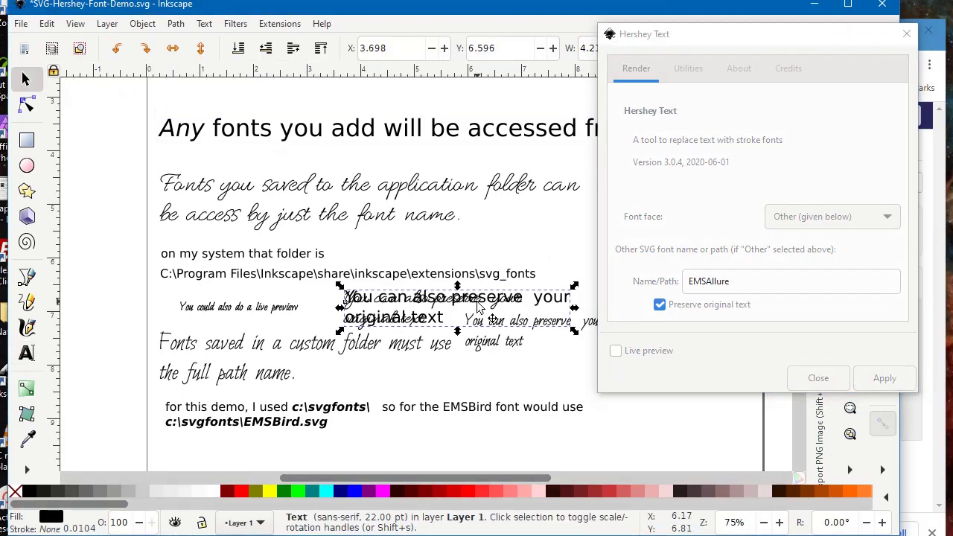
{"action": "left_click_drag", "start_coordinate": [491, 300], "coordinate": [525, 368]}
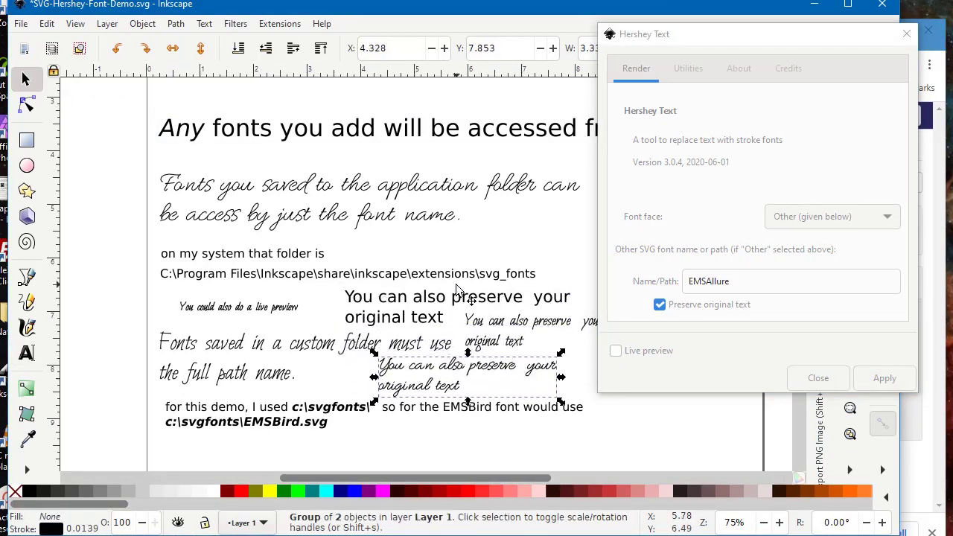
{"action": "left_click", "coordinate": [470, 305]}
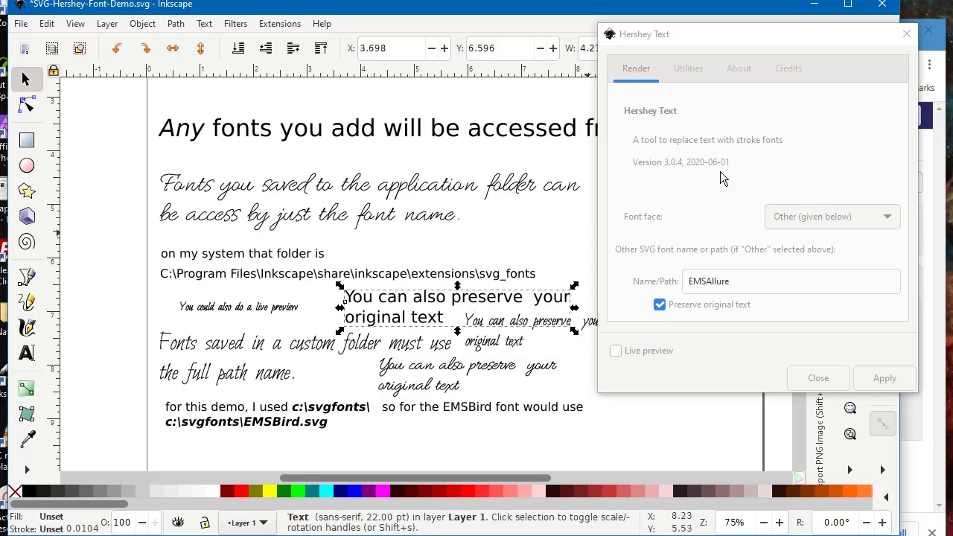
Dismiss the Hershey Text dialog and show the Extensions menu categories
{"action": "left_click", "coordinate": [907, 34]}
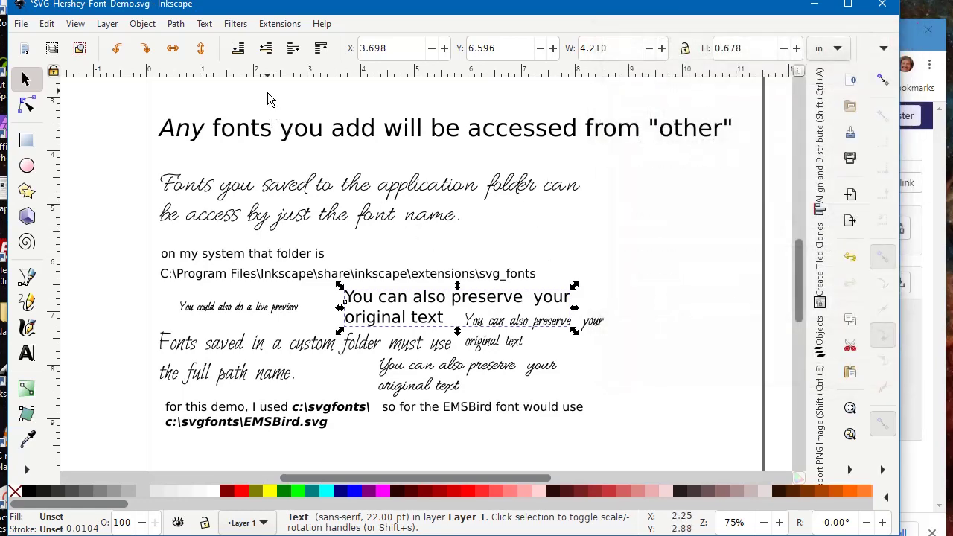
{"action": "left_click", "coordinate": [279, 23]}
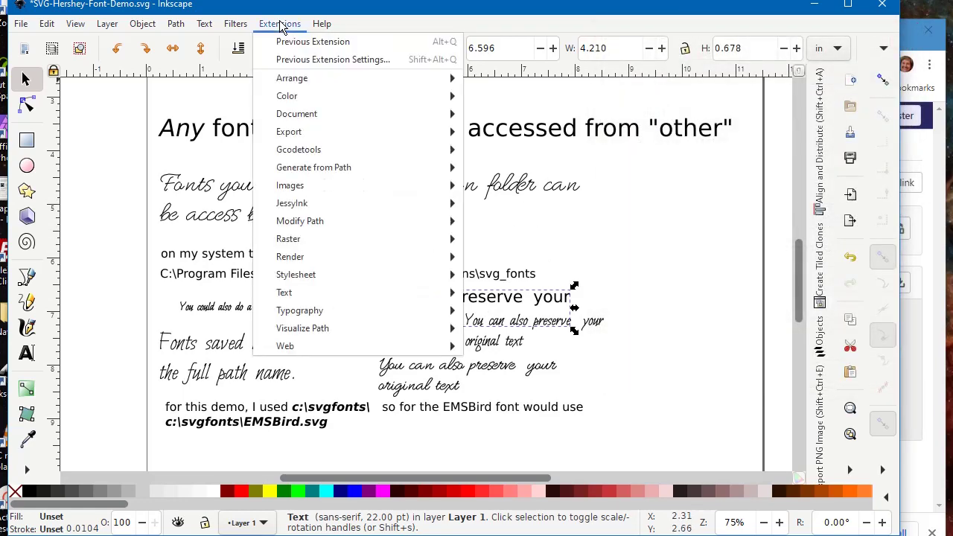